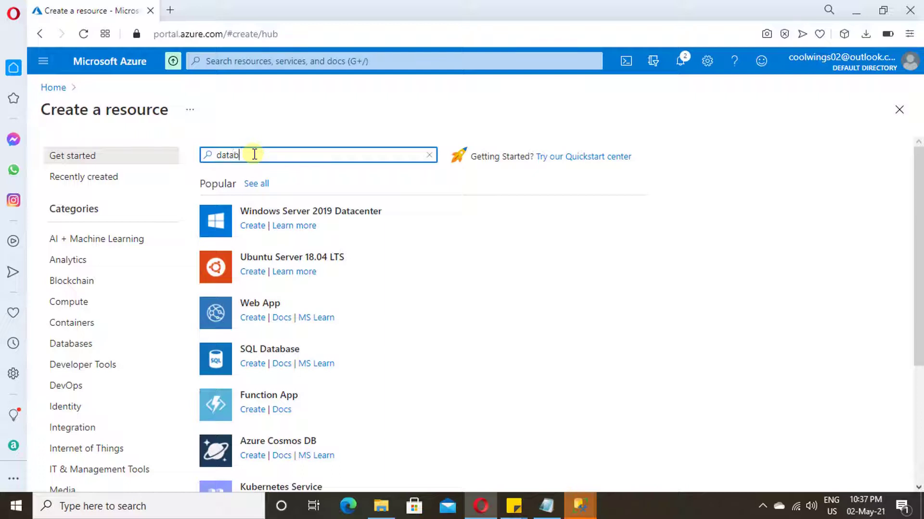
- Search the Marketplace for 'database' and start creating a SQL Database from its tile
text(ase)
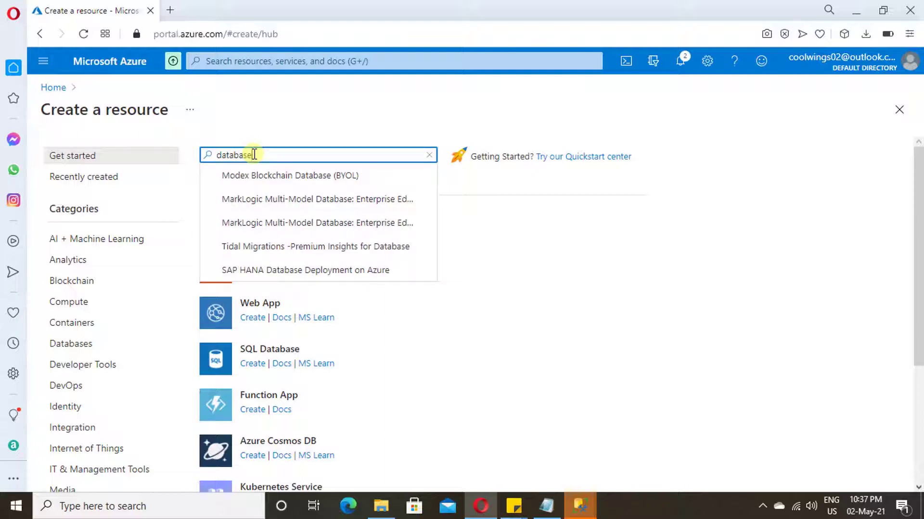
key(Return)
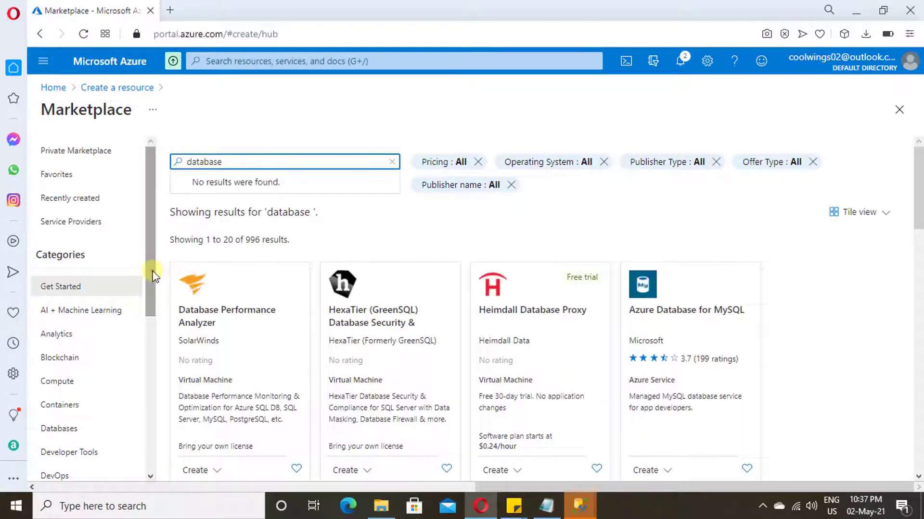
scroll(153, 275, down, 2)
scroll(725, 344, down, 6)
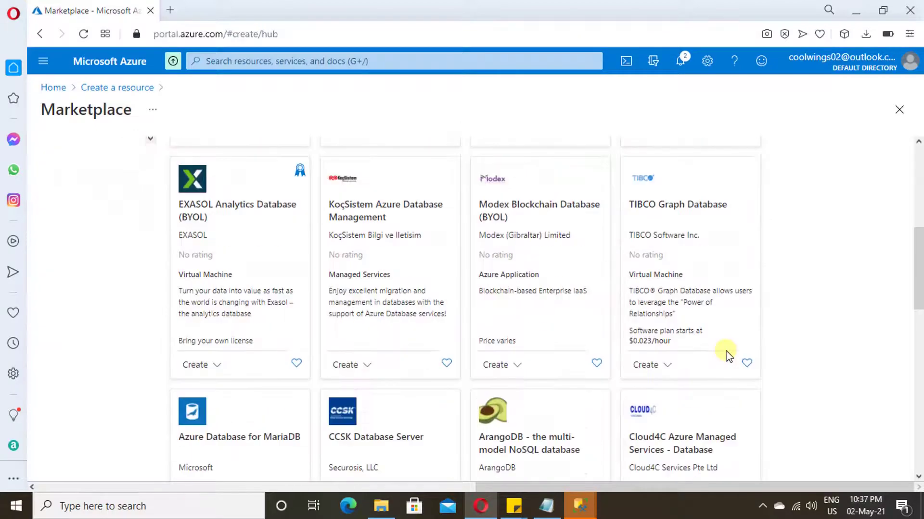
scroll(725, 355, down, 7)
scroll(724, 355, up, 3)
scroll(725, 361, down, 4)
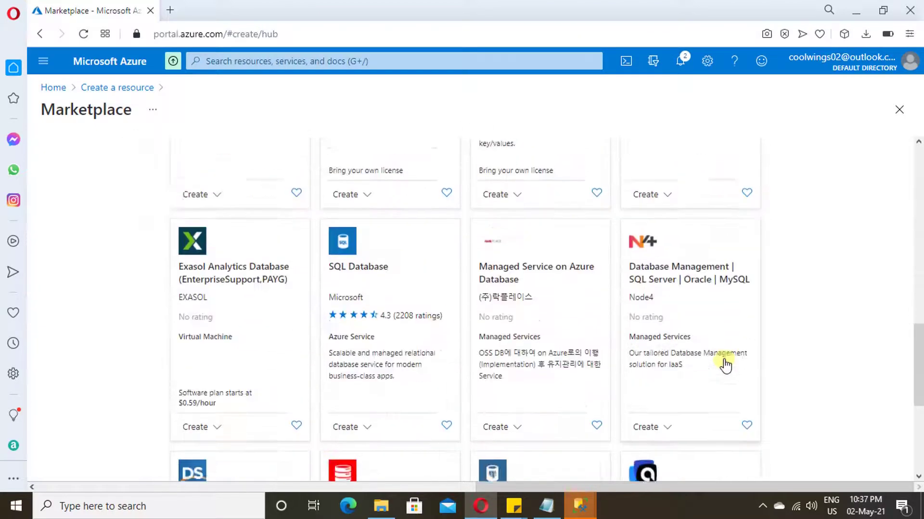
click(350, 250)
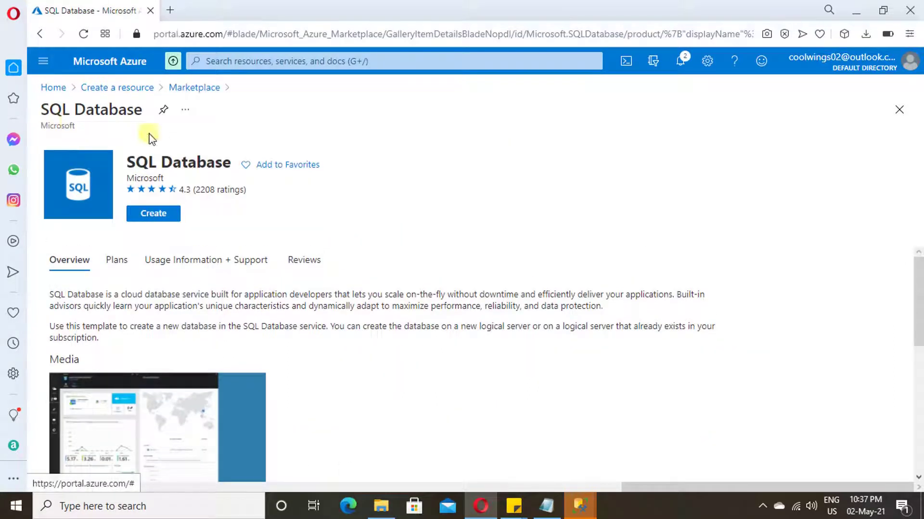
click(150, 215)
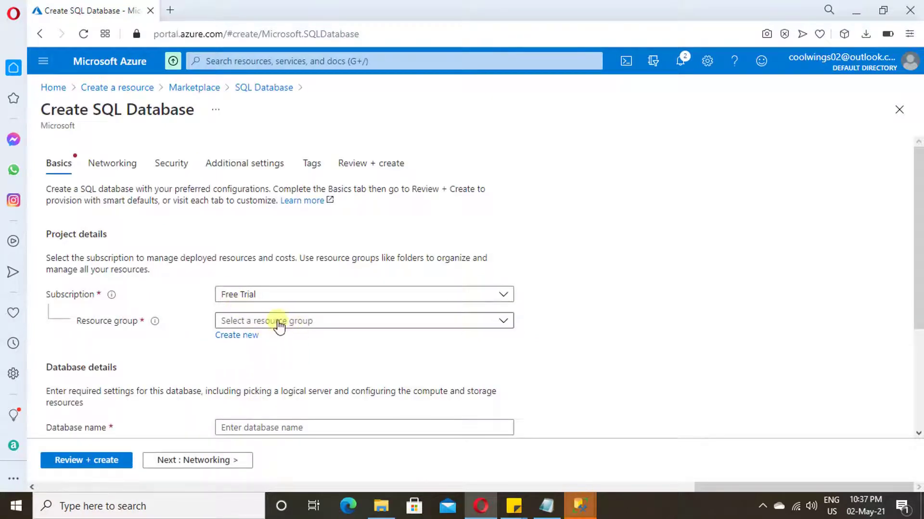
- Choose DevRg as the resource group and enter studentdb as the database name
click(307, 331)
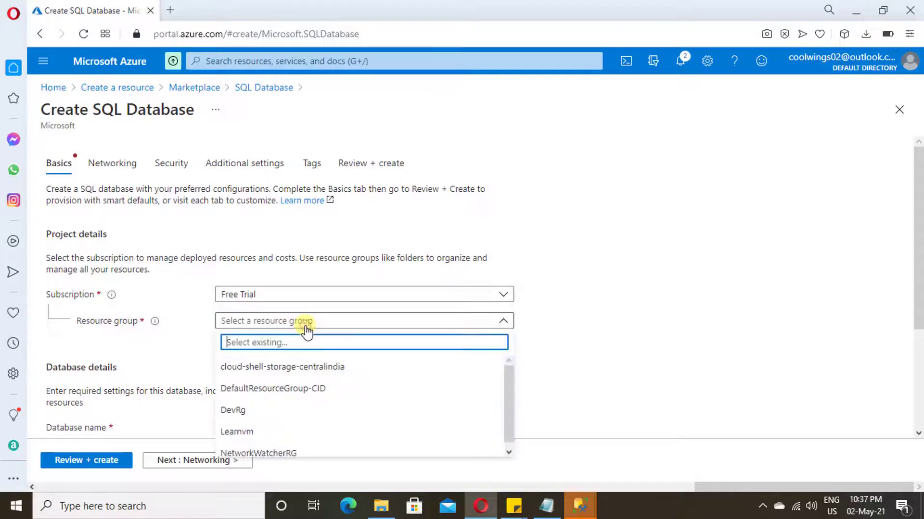
click(261, 415)
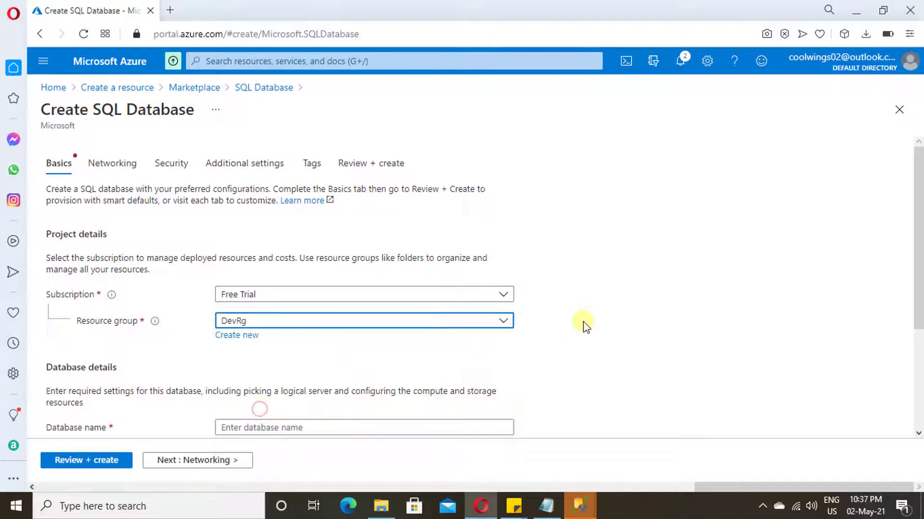
scroll(586, 332, down, 3)
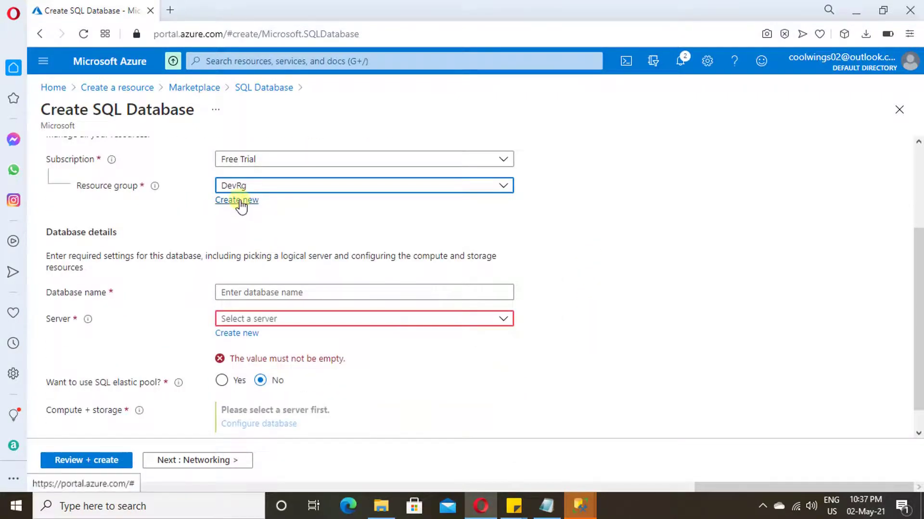
click(237, 202)
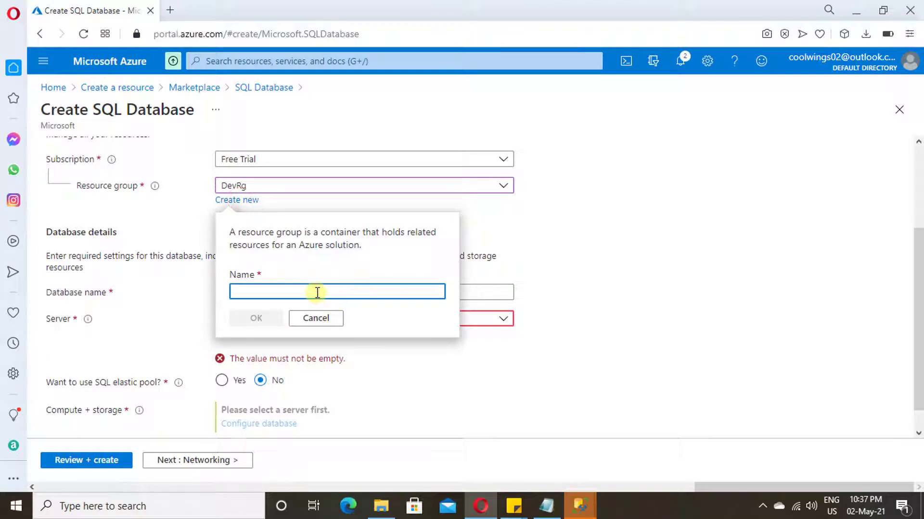
click(318, 319)
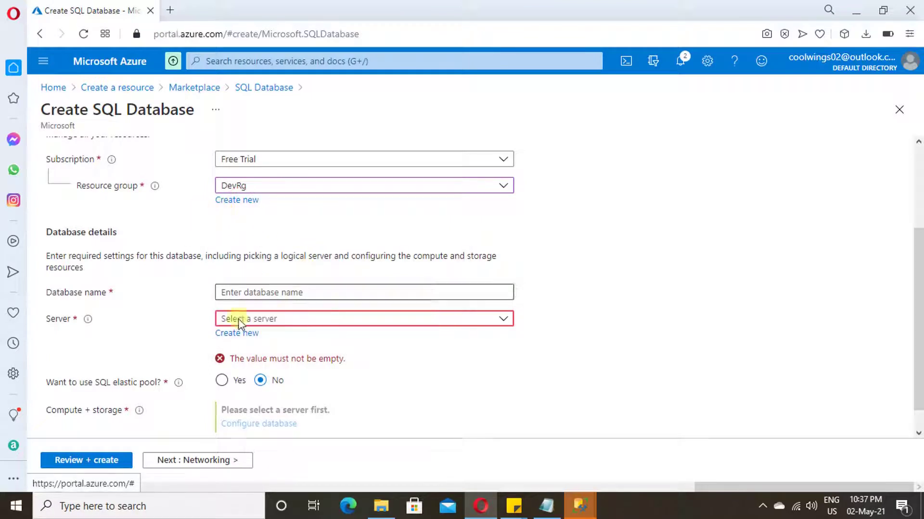
click(271, 293)
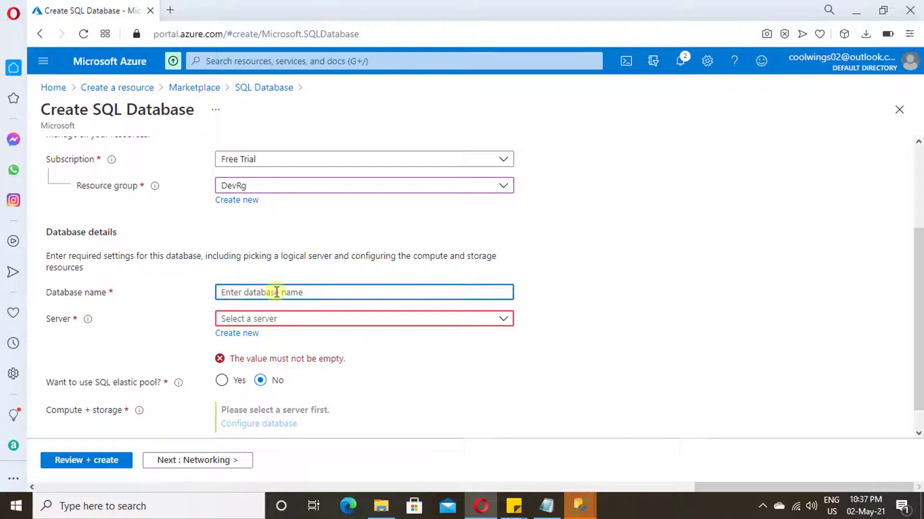
text(studentdb)
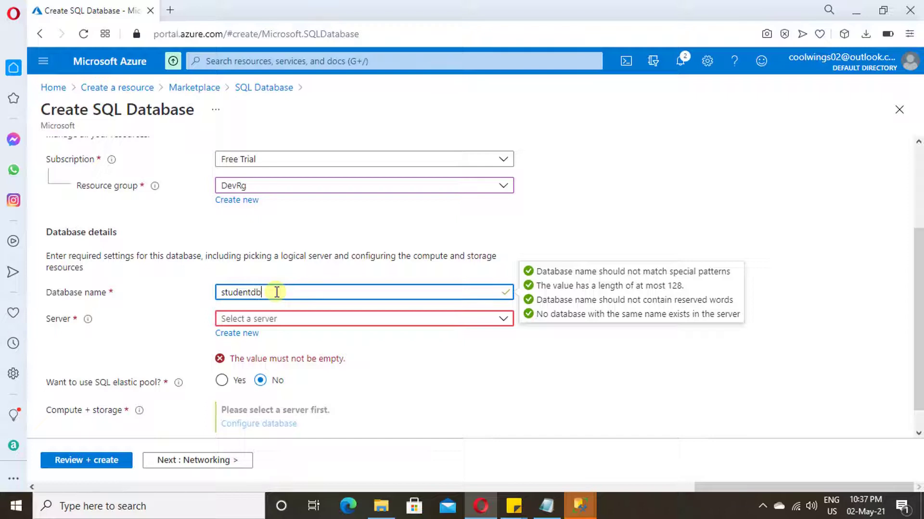
- Name the new server studentmaster and enter its server admin login
click(246, 334)
text(studentmaster)
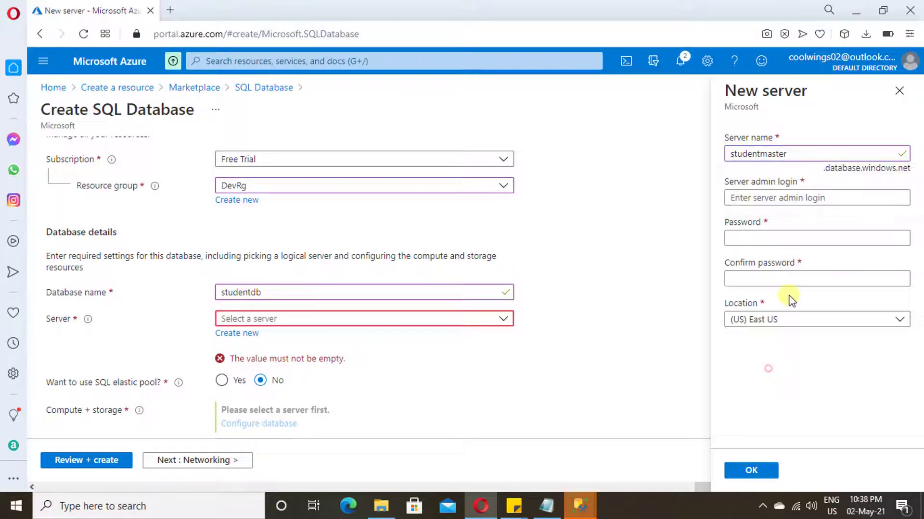
click(802, 203)
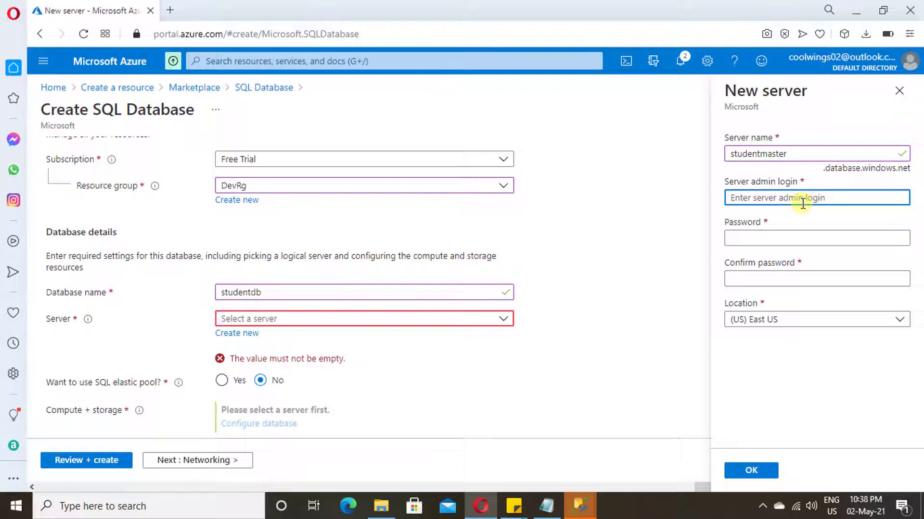
text(tester)
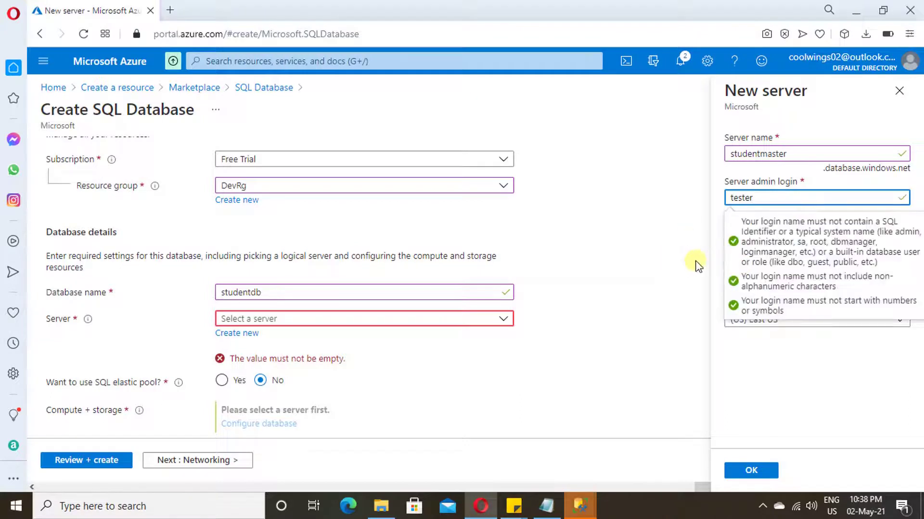
click(758, 379)
- Set and confirm the admin password, keep (US) East US, and confirm the new server
click(757, 237)
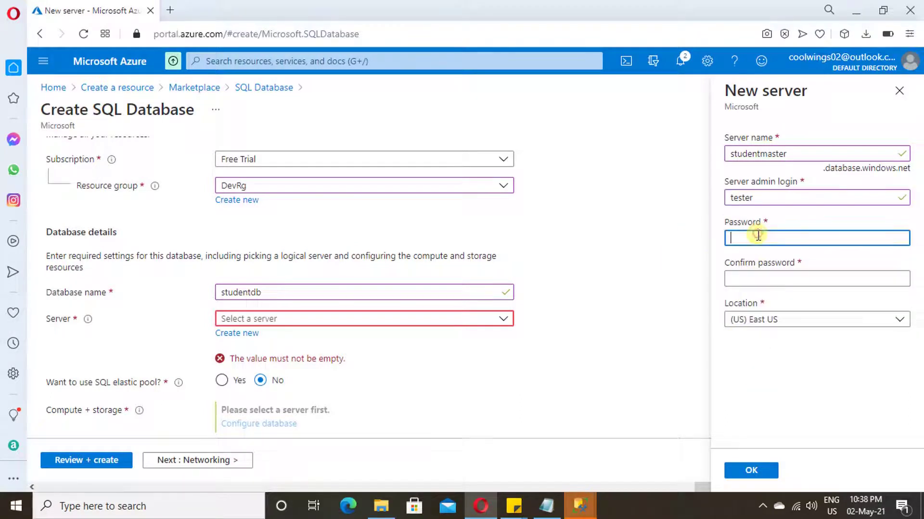
text(••)
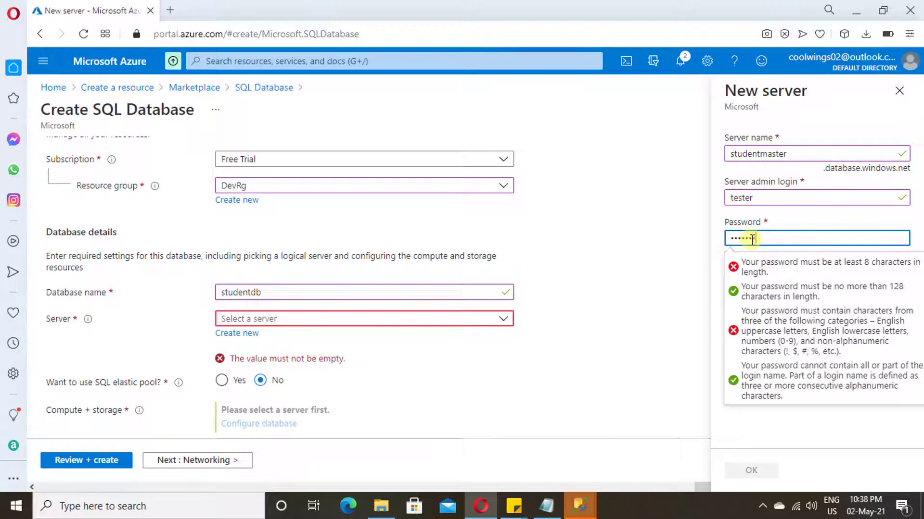
click(753, 434)
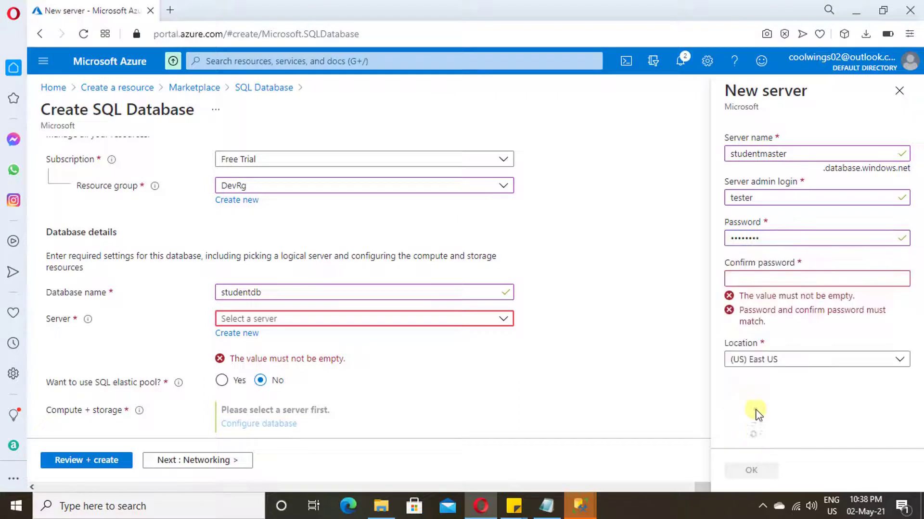
click(759, 279)
text(•)
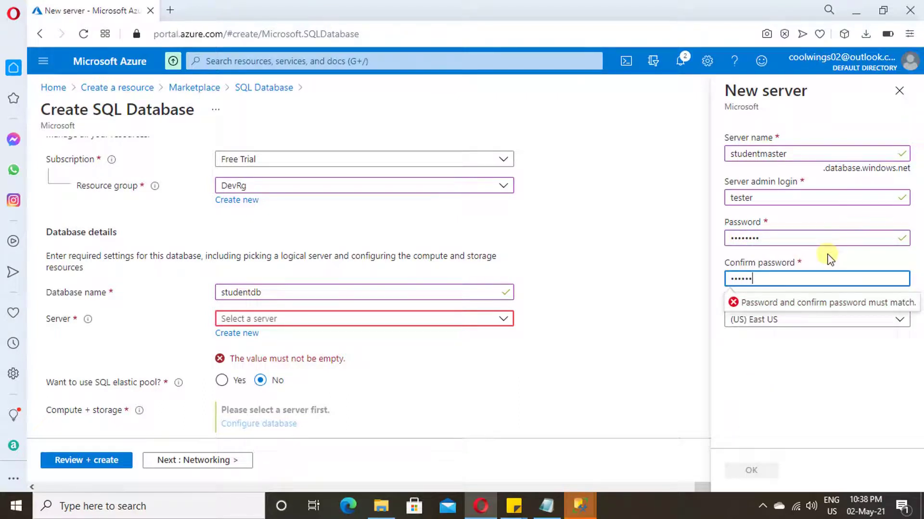
click(803, 368)
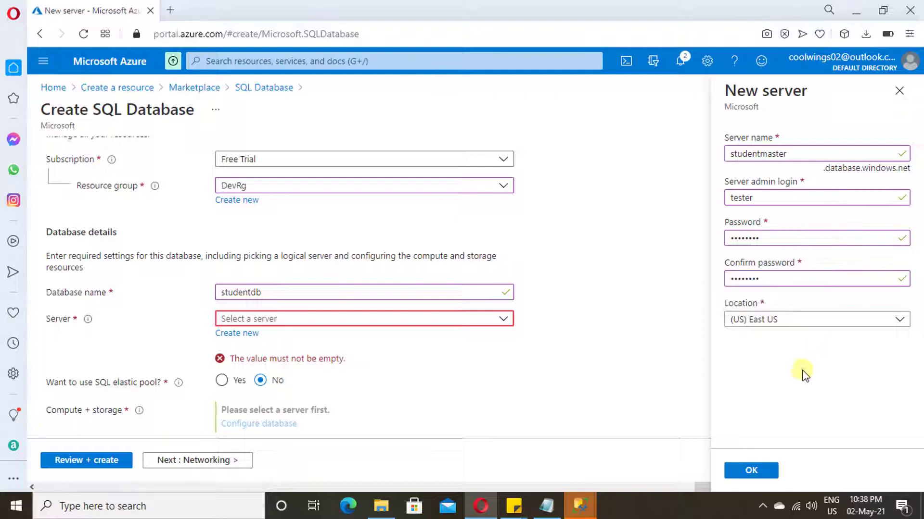
click(799, 321)
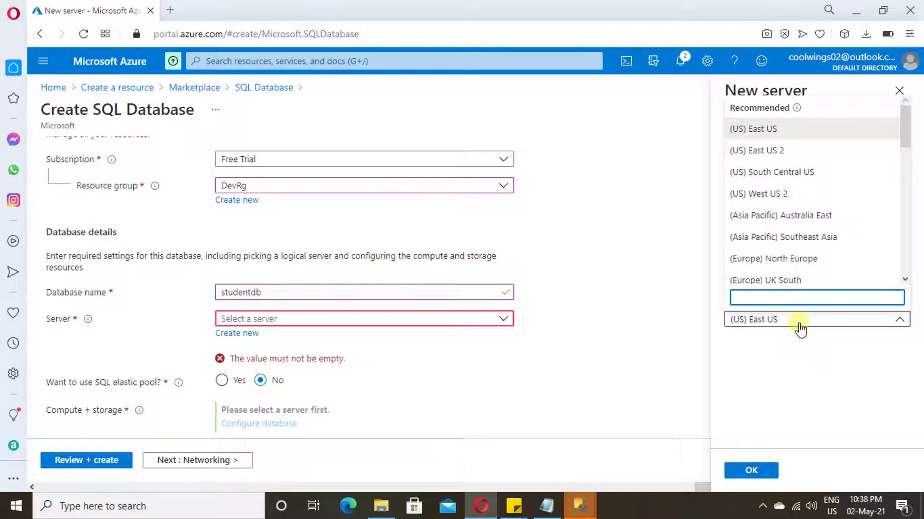
click(813, 341)
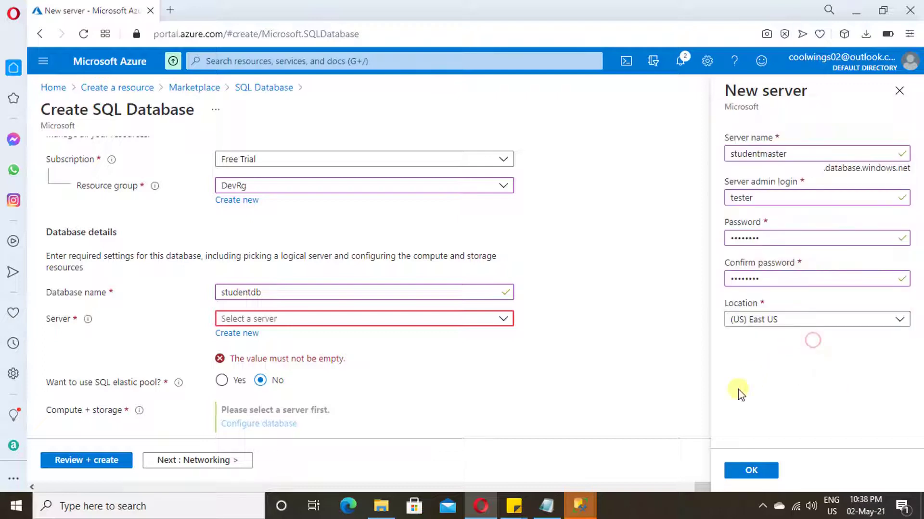
click(751, 469)
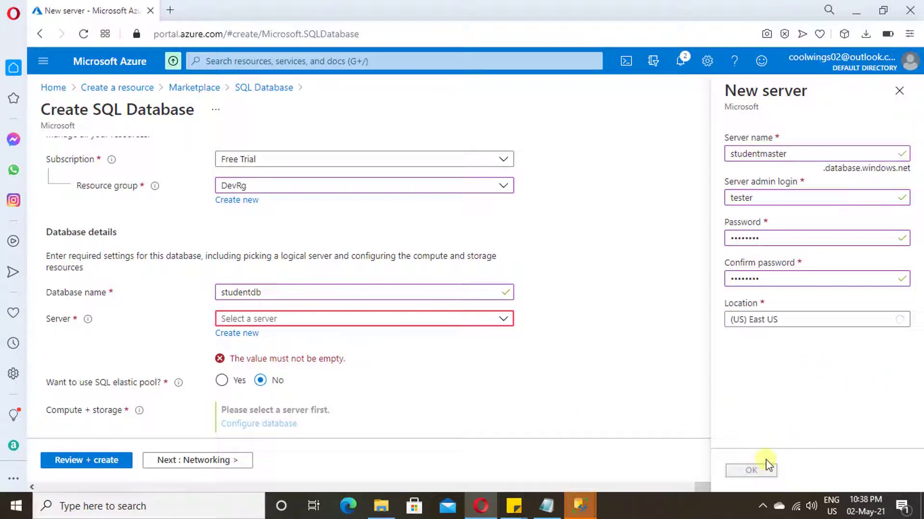
scroll(380, 373, down, 1)
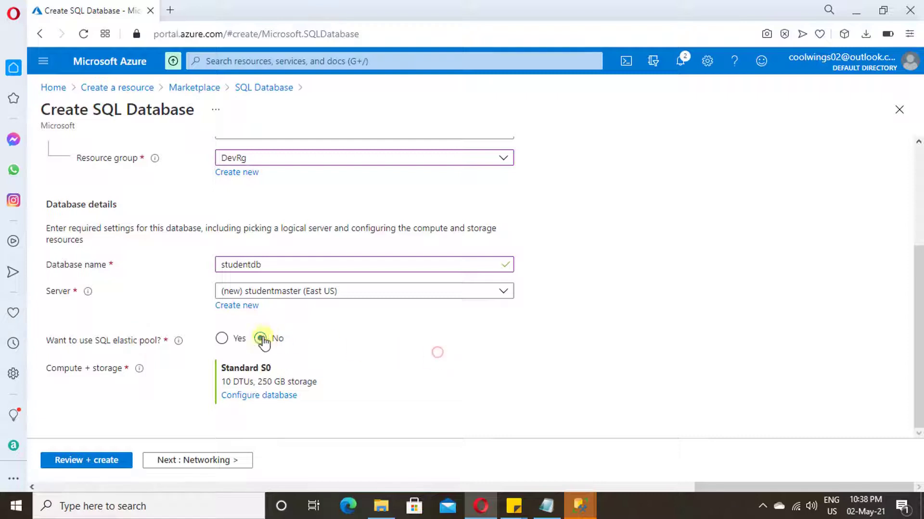
- Try the Standard tier with 20 DTUs and a 500 MB data max size
click(264, 396)
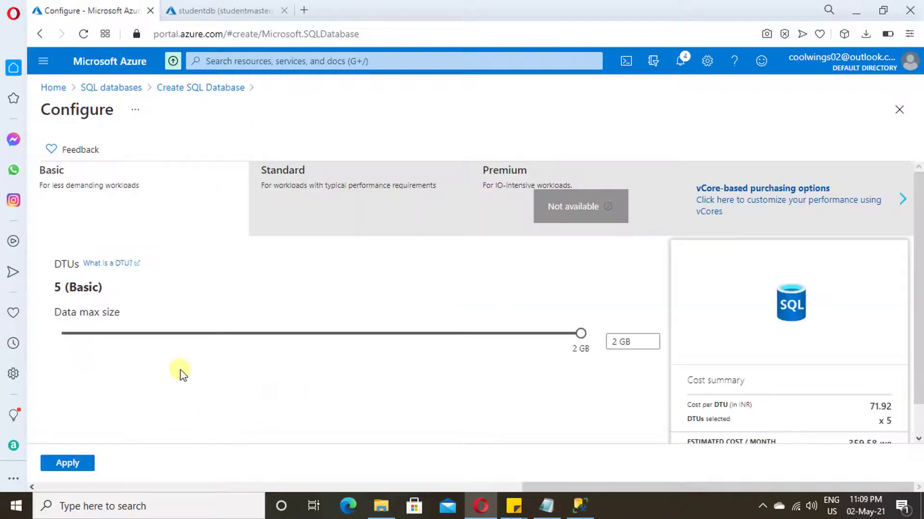
click(247, 334)
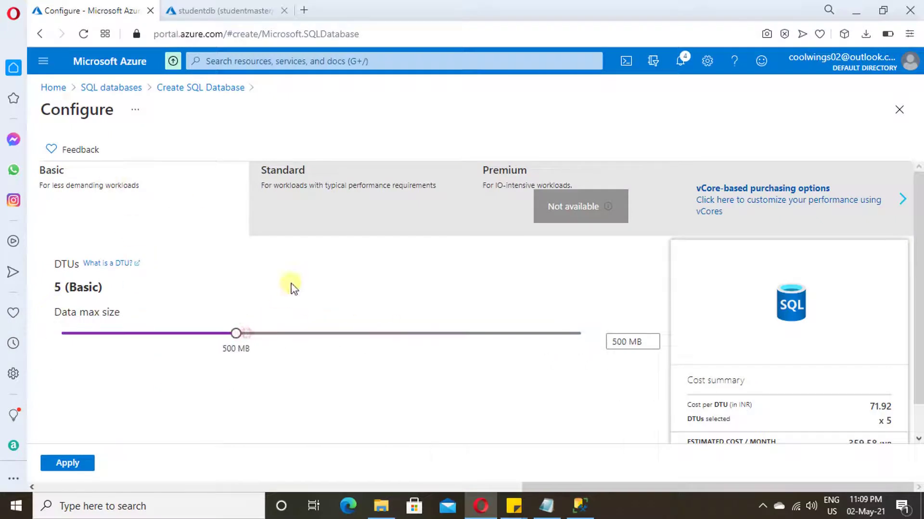
click(307, 207)
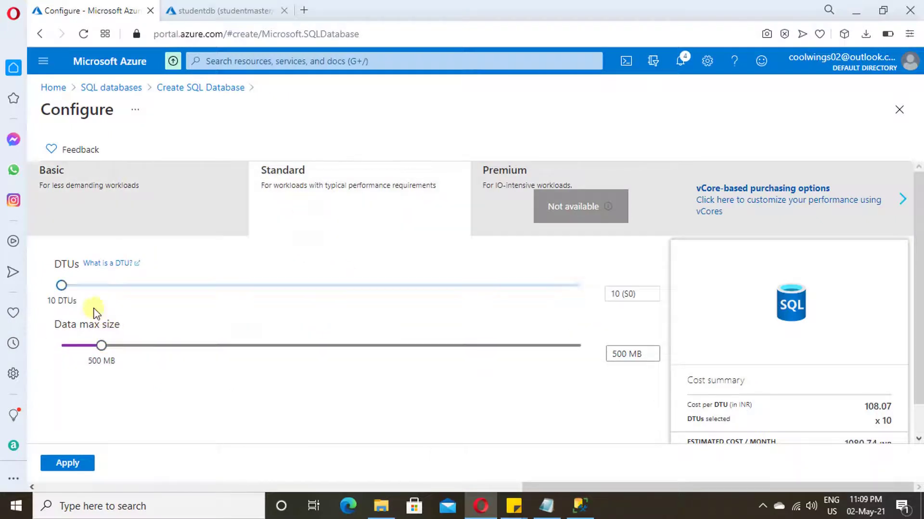
mouse_move(62, 286)
mouse_down()
mouse_move(126, 287)
mouse_move(62, 286)
mouse_up()
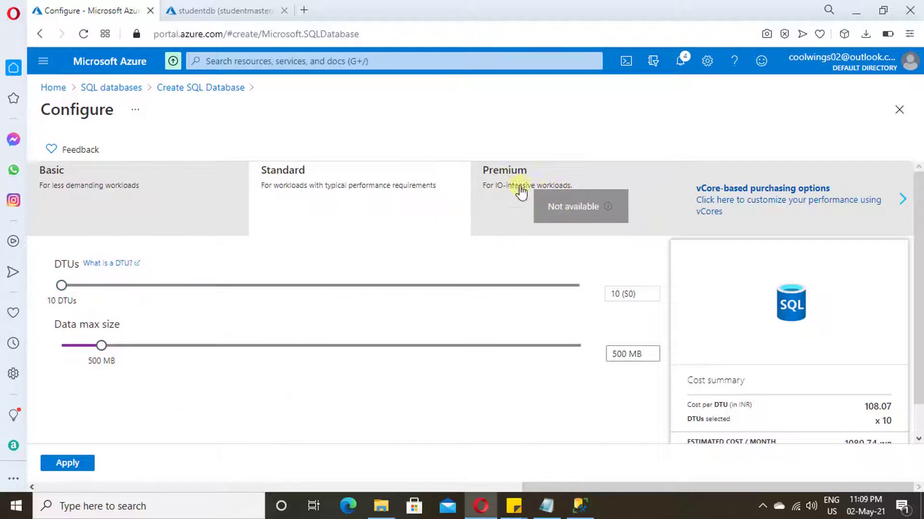
- Explore vCore options: serverless and provisioned tiers, 4 vCores, 89 GB data max size
click(762, 206)
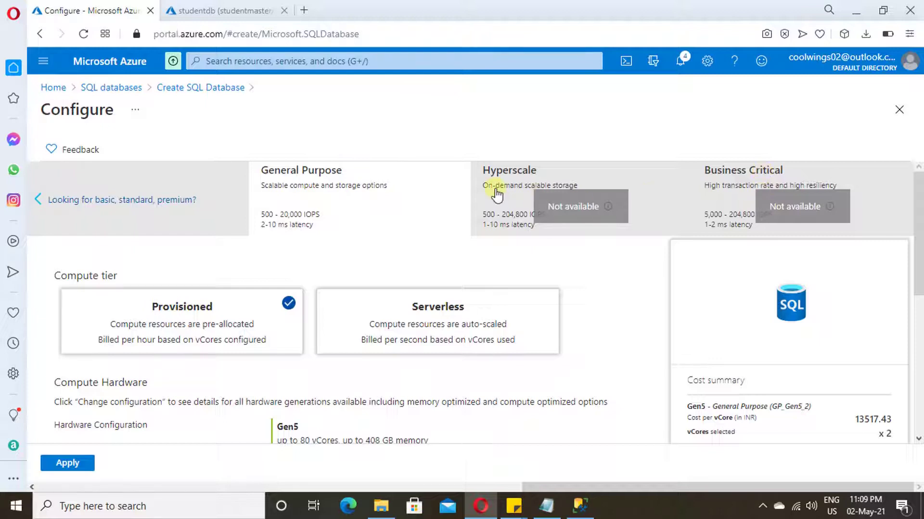
scroll(322, 261, down, 1)
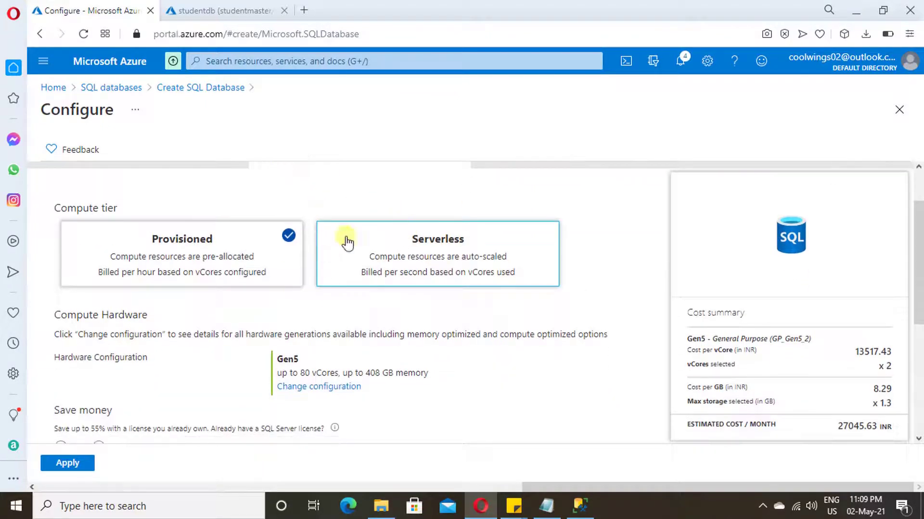
click(439, 255)
click(220, 258)
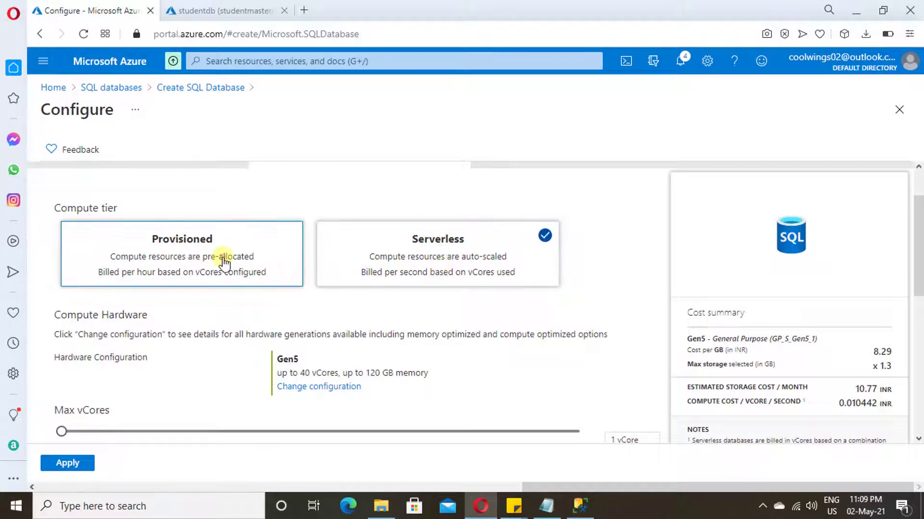
scroll(279, 283, down, 2)
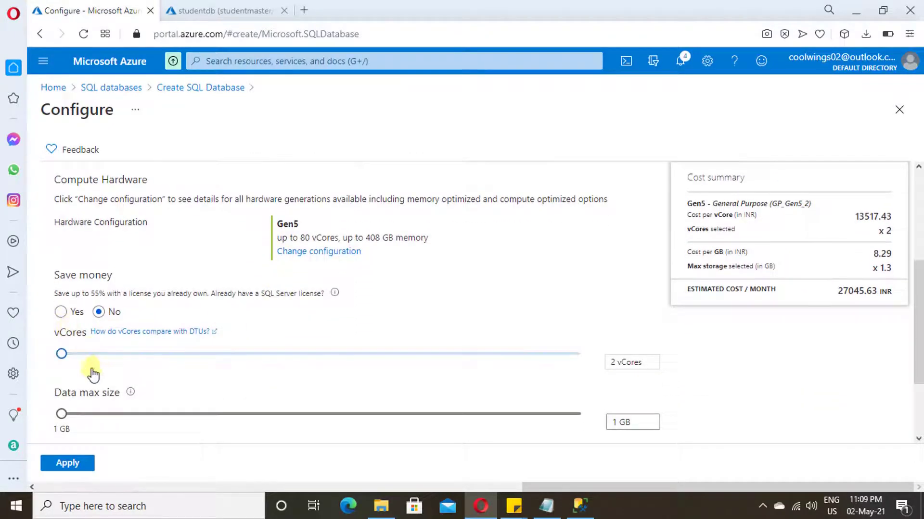
click(82, 358)
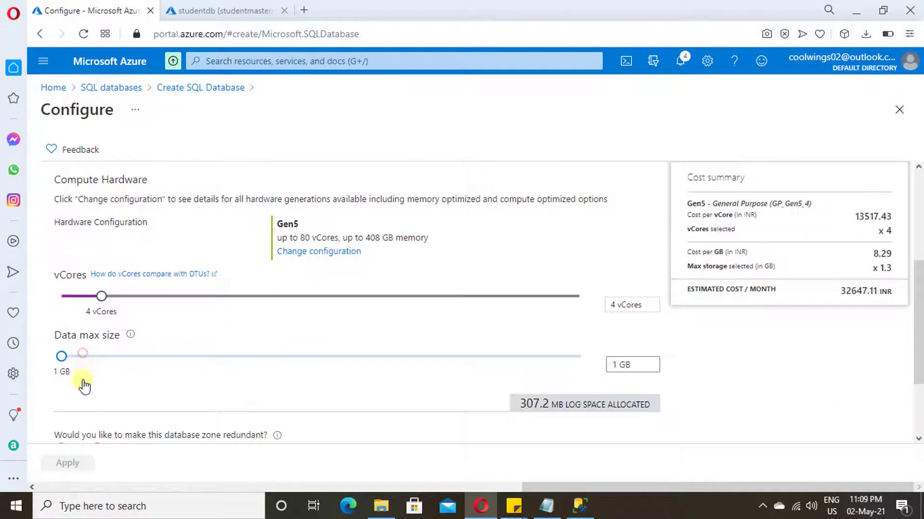
click(106, 353)
scroll(206, 355, down, 2)
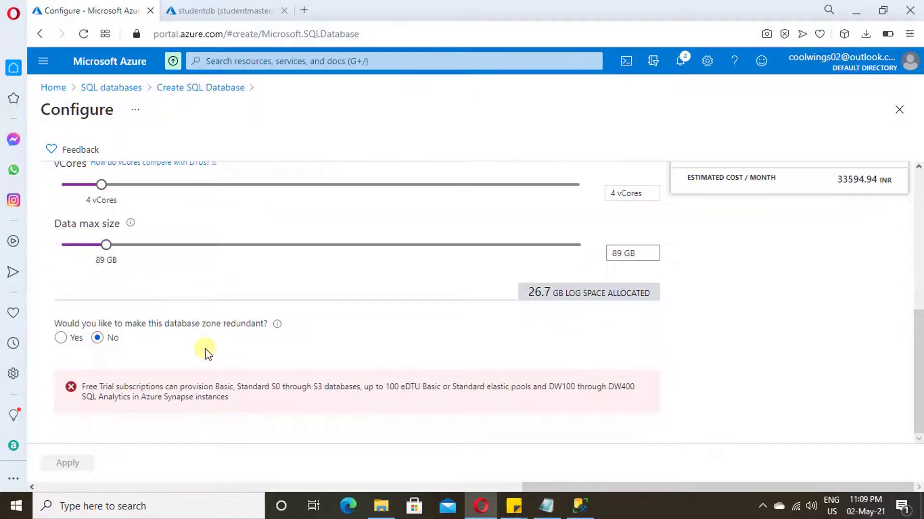
scroll(206, 353, up, 5)
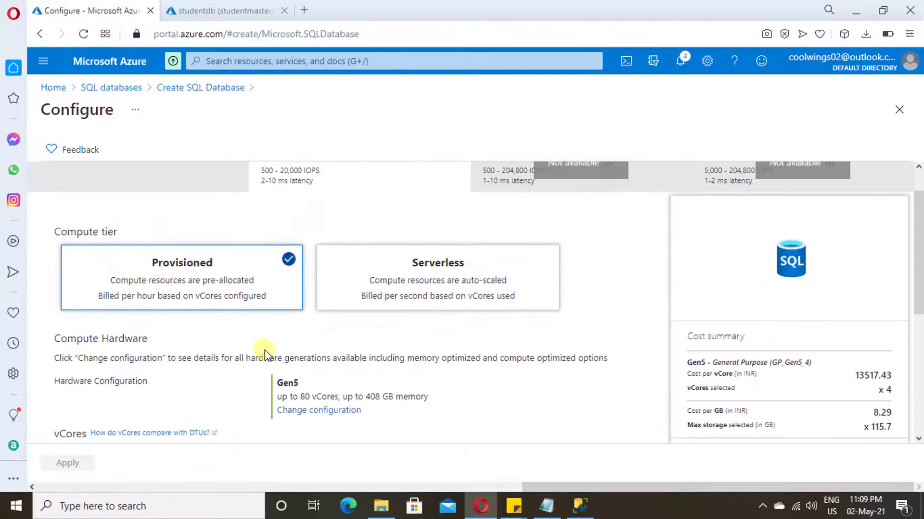
scroll(230, 372, down, 2)
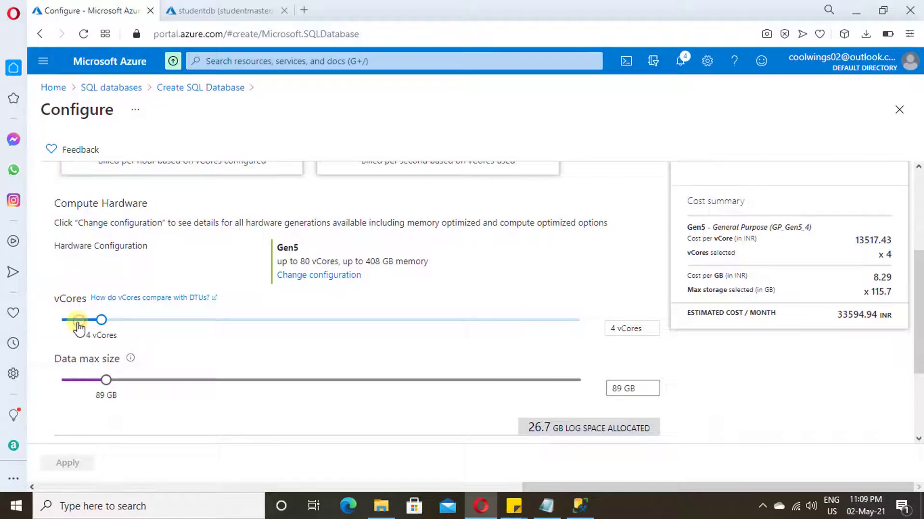
- Apply Basic compute with 2 GB storage and view the 1080.74 INR monthly estimate
drag(88, 327, 62, 321)
scroll(144, 404, down, 3)
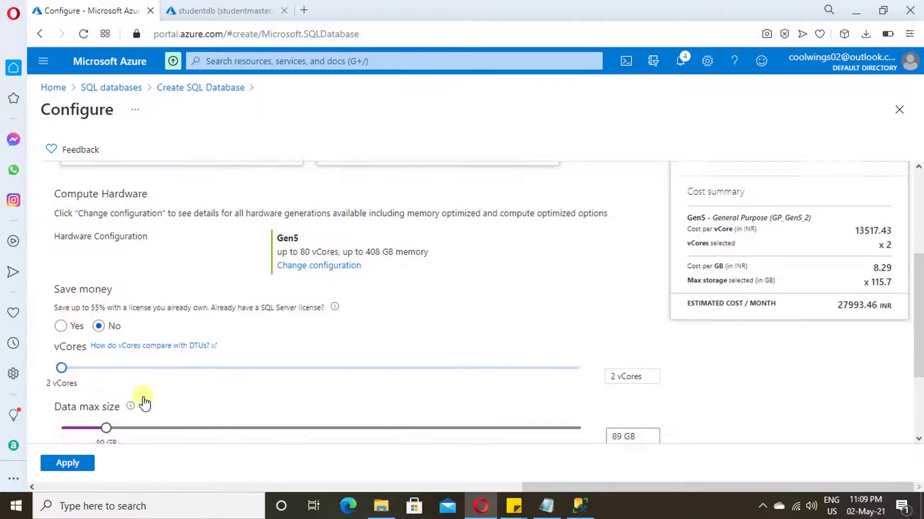
scroll(142, 399, up, 5)
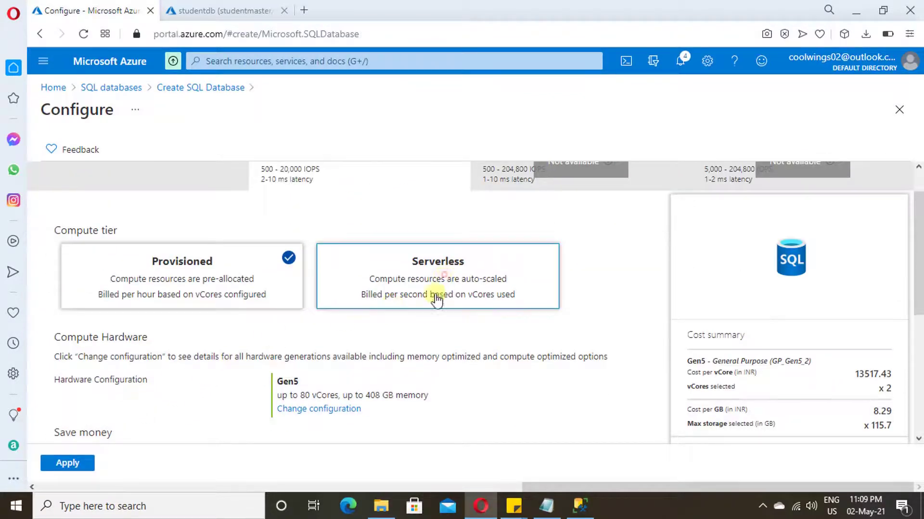
click(443, 277)
scroll(374, 342, down, 4)
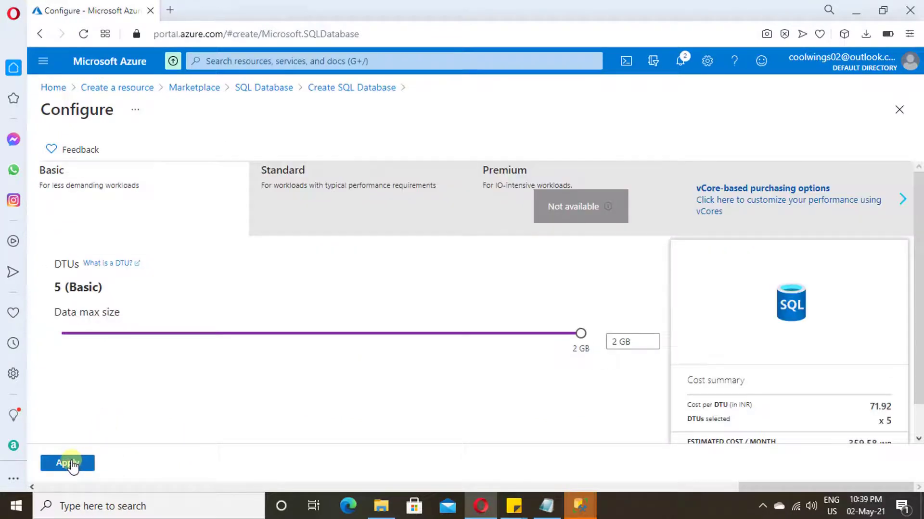
click(68, 463)
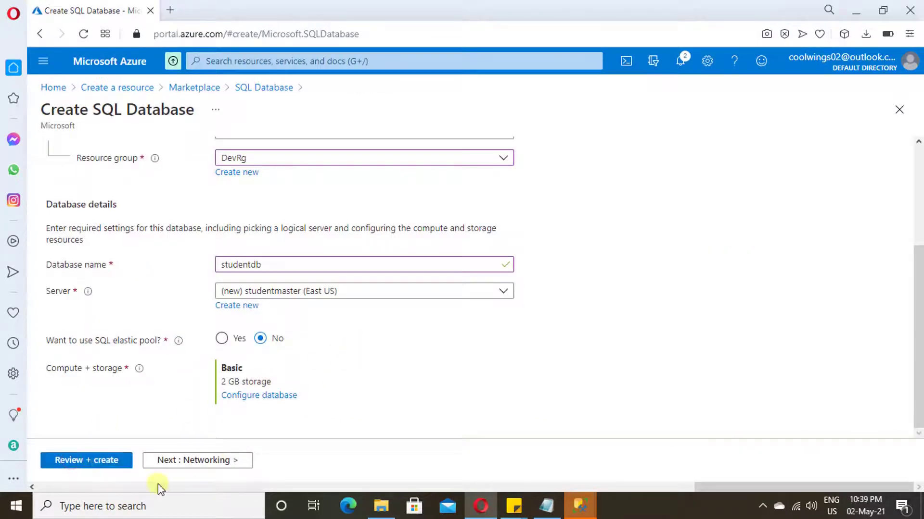
click(99, 461)
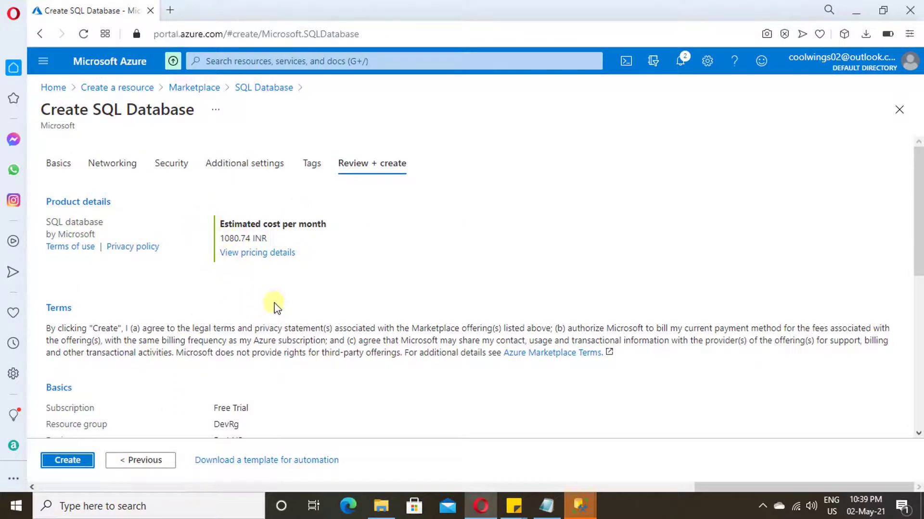
- Look through Networking, Security and Additional settings, leaving the data source as None instead of Backup
click(113, 166)
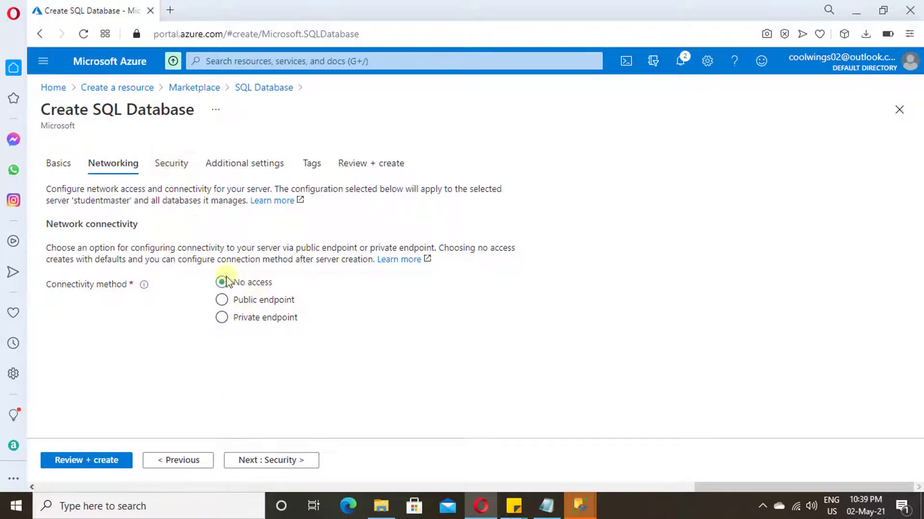
click(172, 159)
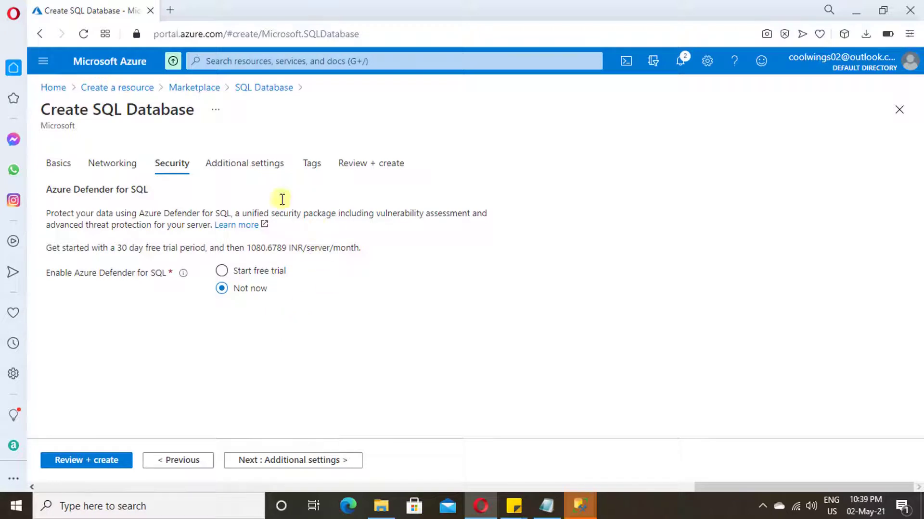
click(247, 164)
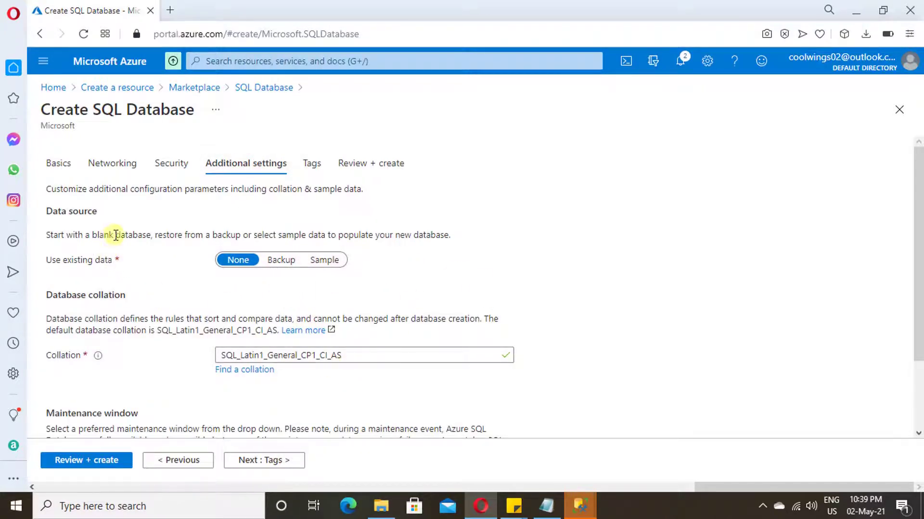
drag(114, 235, 425, 278)
click(426, 279)
click(282, 260)
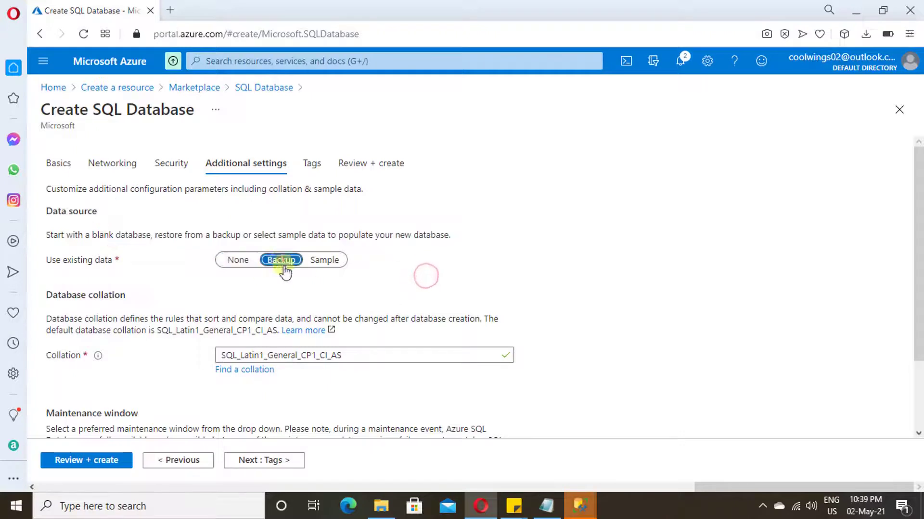
click(350, 287)
click(237, 260)
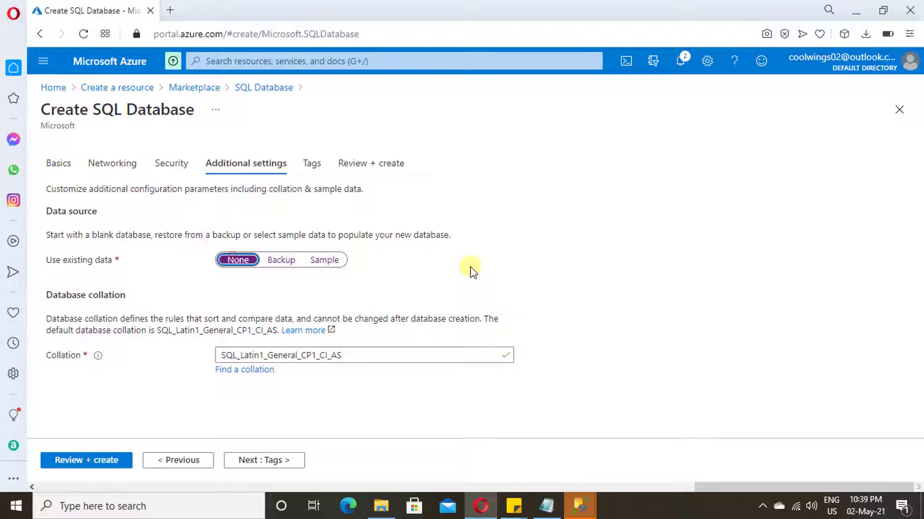
click(313, 164)
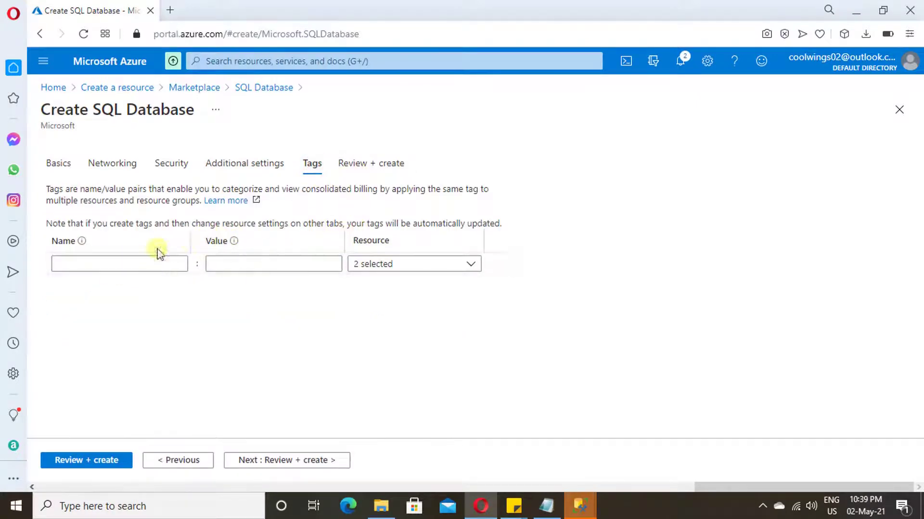
- Add the tag Department with value Digital
click(129, 262)
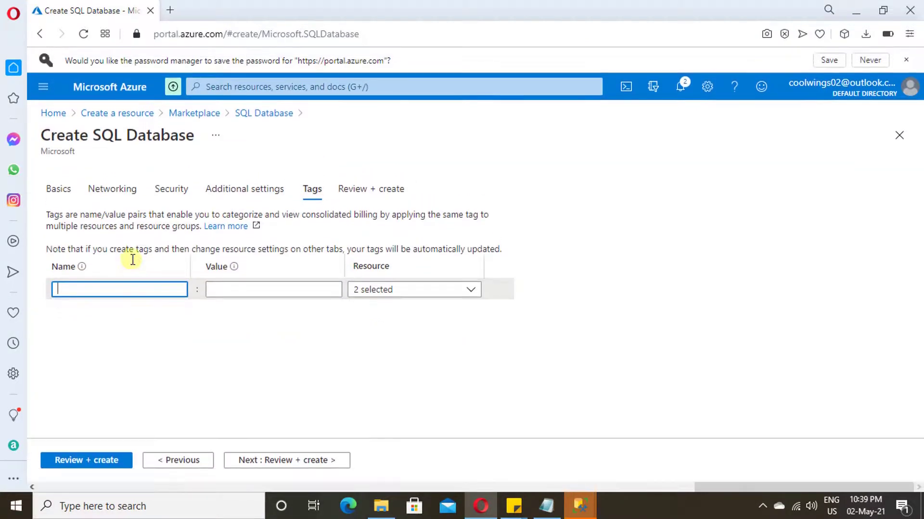
click(105, 290)
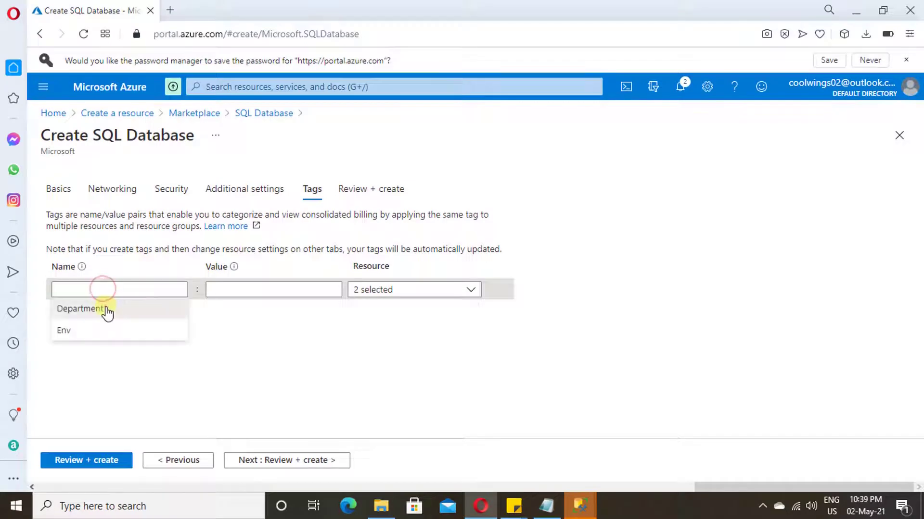
click(107, 310)
click(268, 293)
click(251, 310)
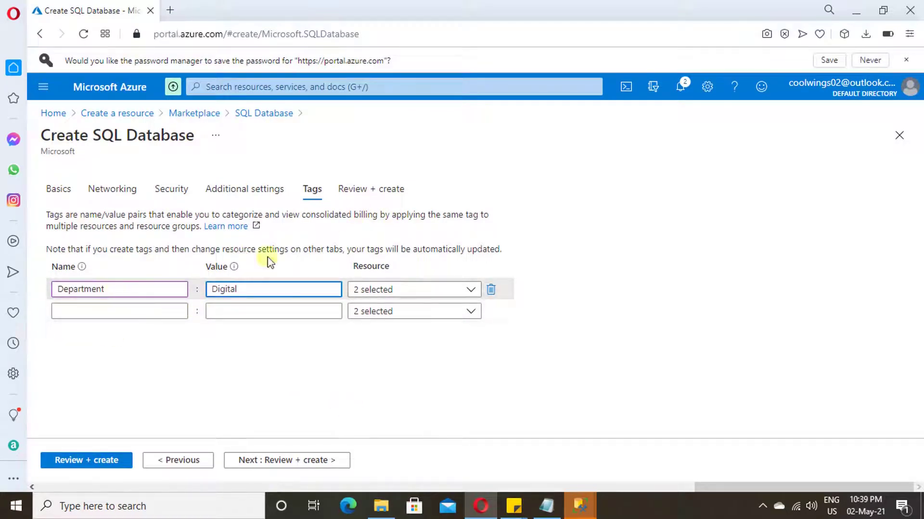
- Review the final summary and create the database with its server
click(376, 194)
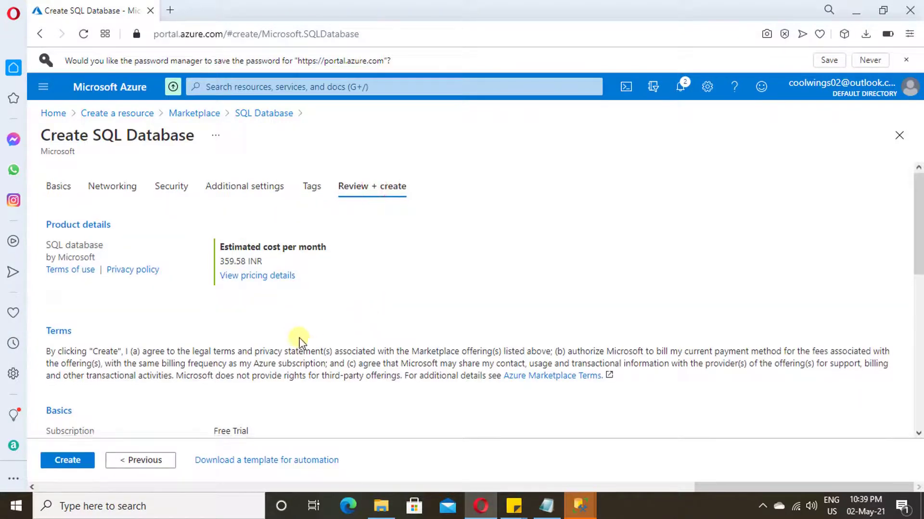
scroll(193, 385, down, 4)
scroll(188, 320, down, 2)
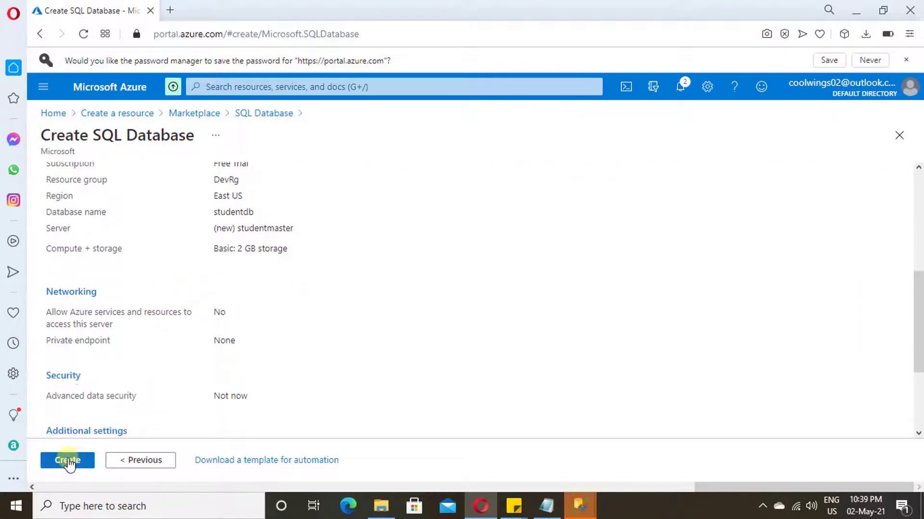
click(69, 461)
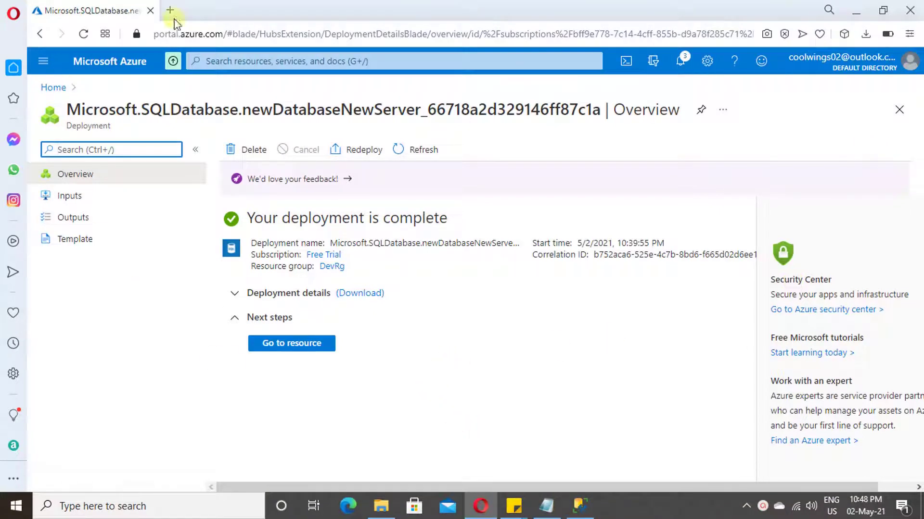
- Open studentdb's Query editor and sign in with the server admin password
click(311, 344)
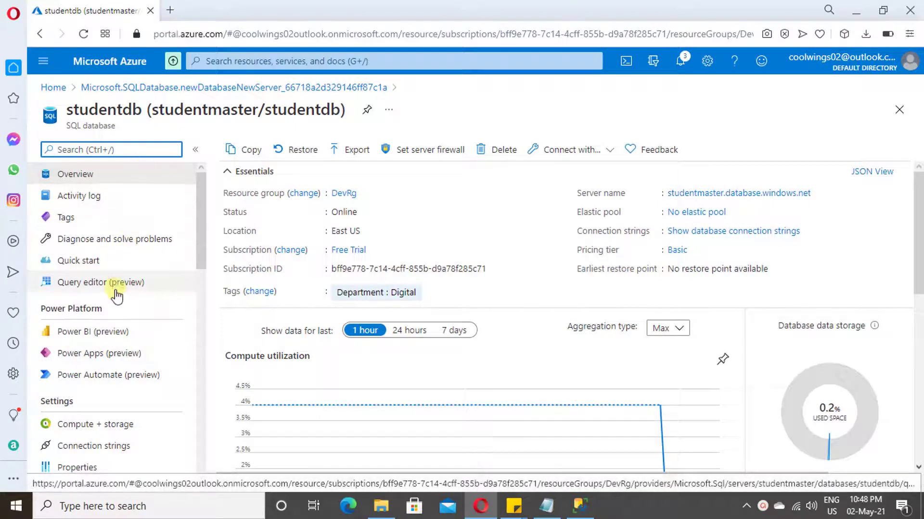
click(99, 288)
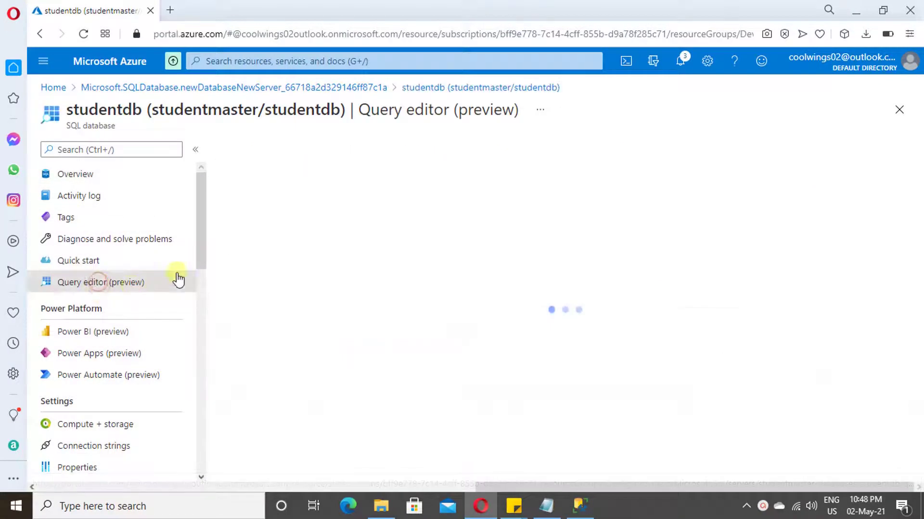
click(379, 409)
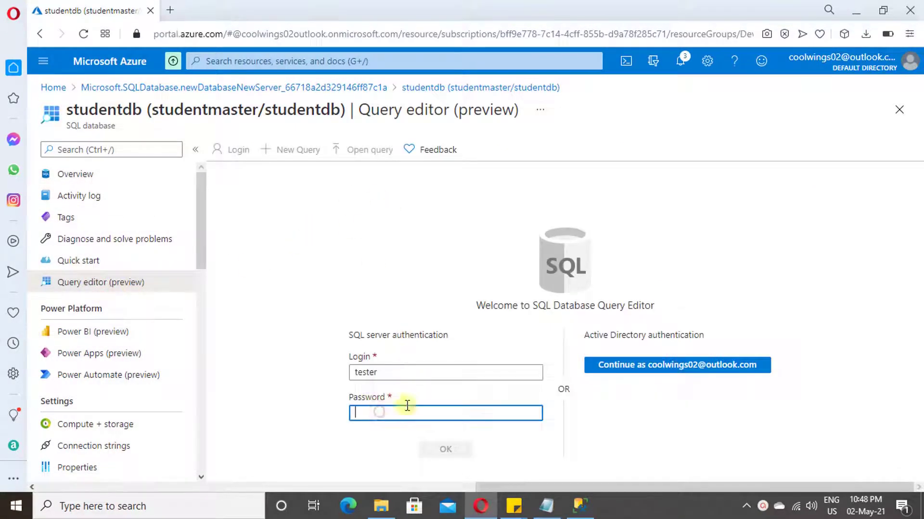
click(546, 506)
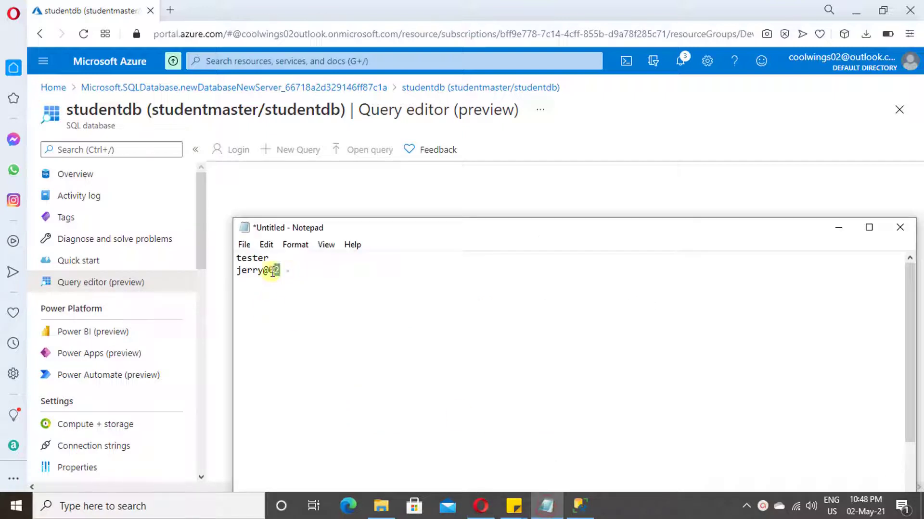
drag(280, 270, 216, 267)
click(321, 195)
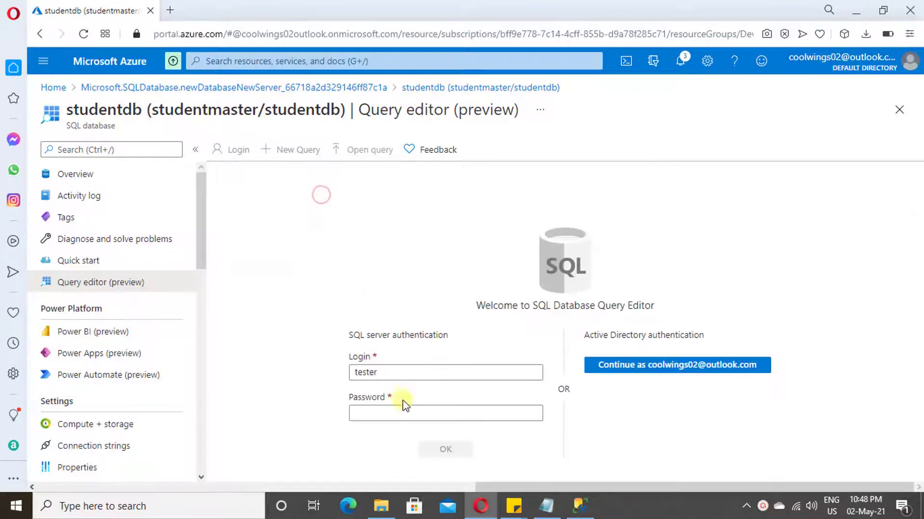
click(412, 414)
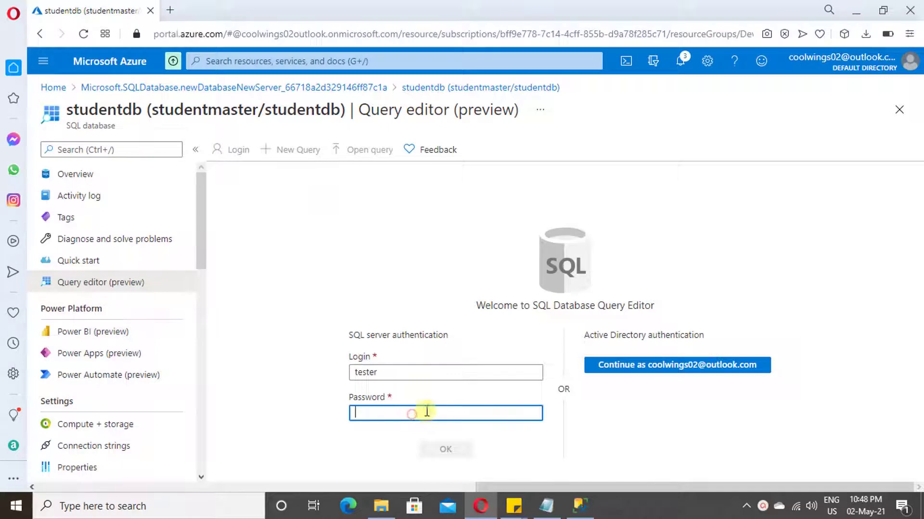
text(je)
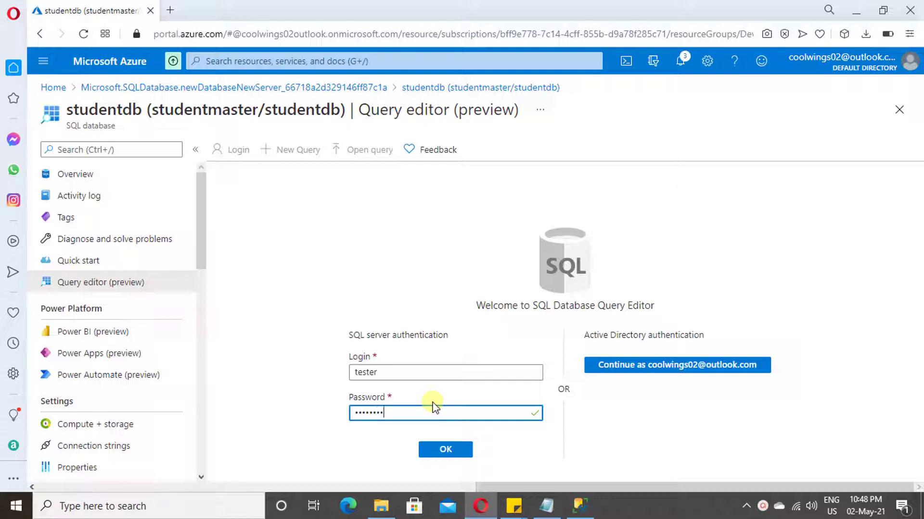
click(443, 449)
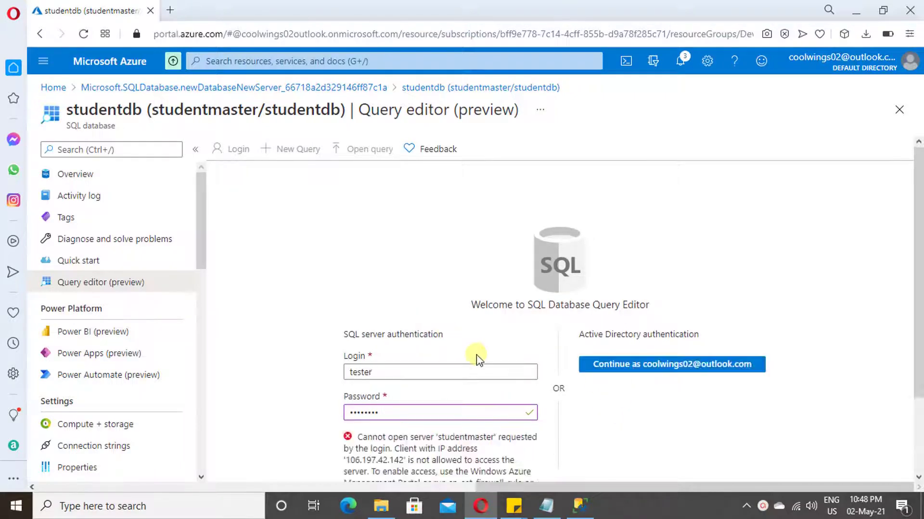
scroll(502, 408, down, 2)
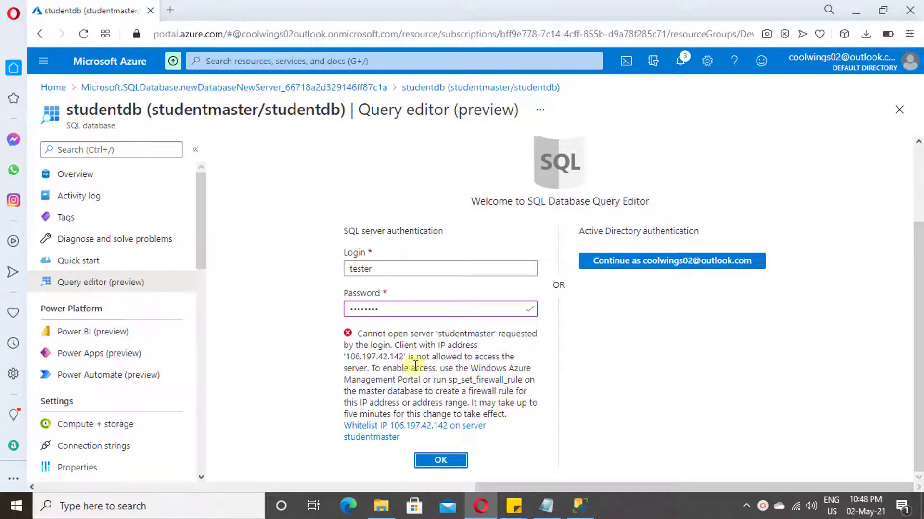
drag(372, 360, 404, 358)
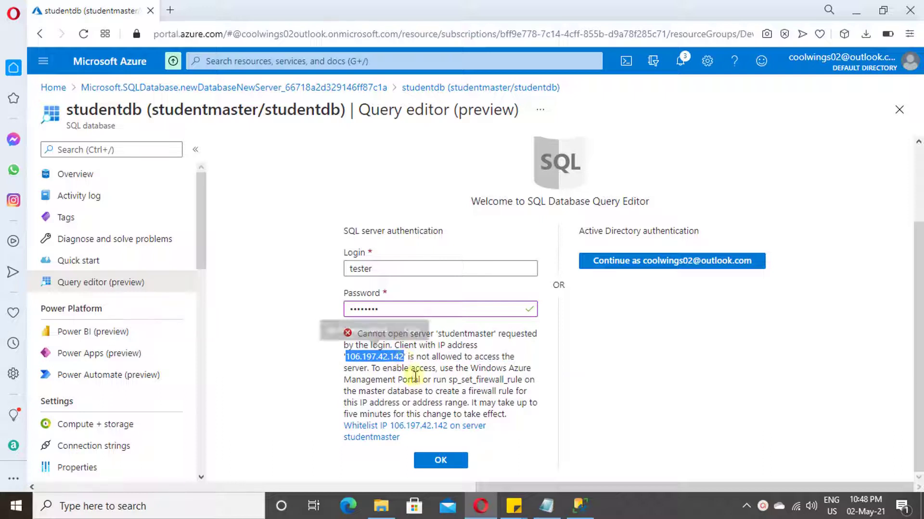
click(465, 368)
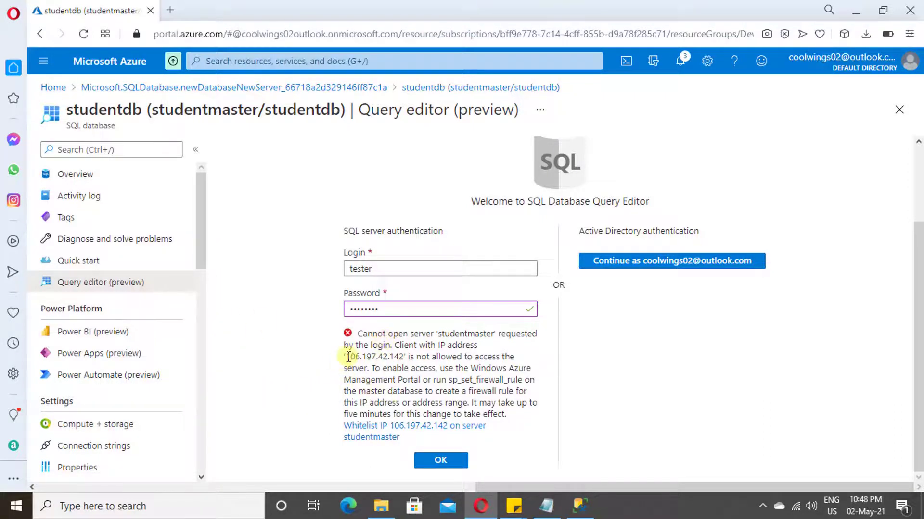
drag(348, 357, 378, 357)
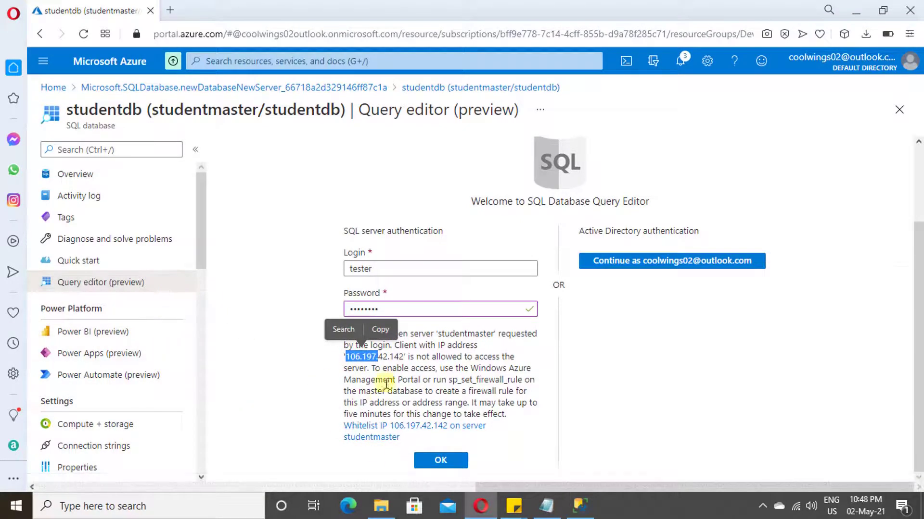
scroll(203, 248, down, 2)
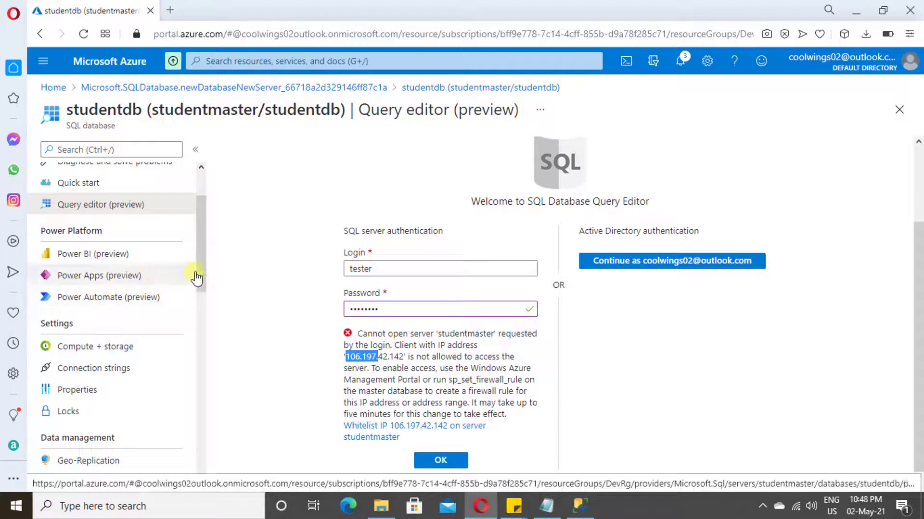
scroll(202, 281, down, 2)
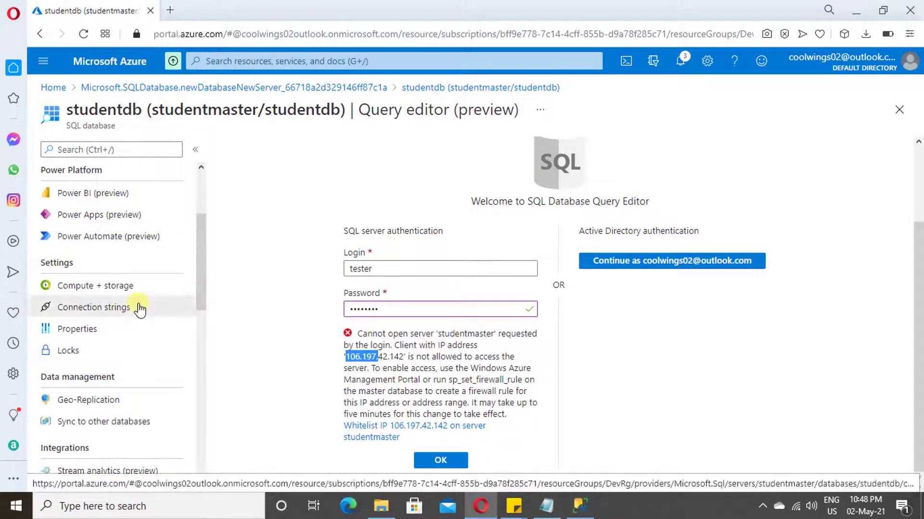
- View studentdb's ADO.NET connection string, highlighting its password placeholder
click(140, 310)
click(532, 105)
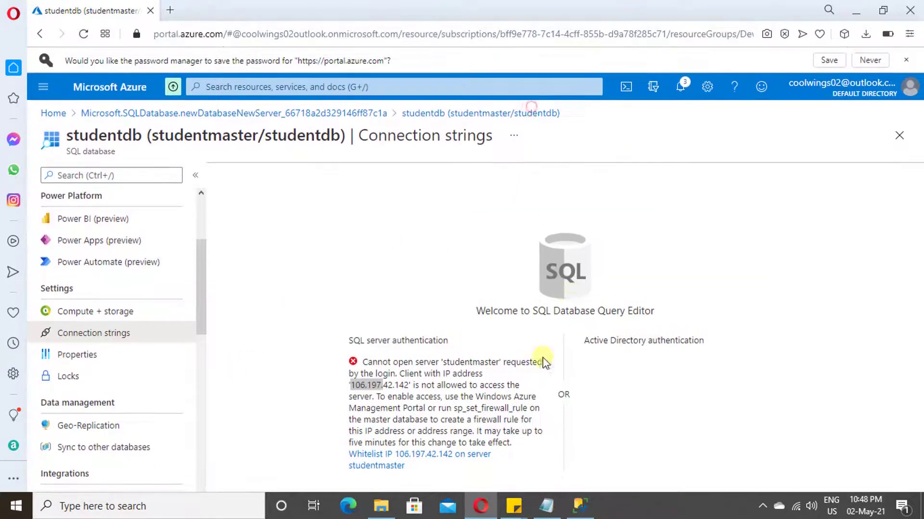
click(677, 262)
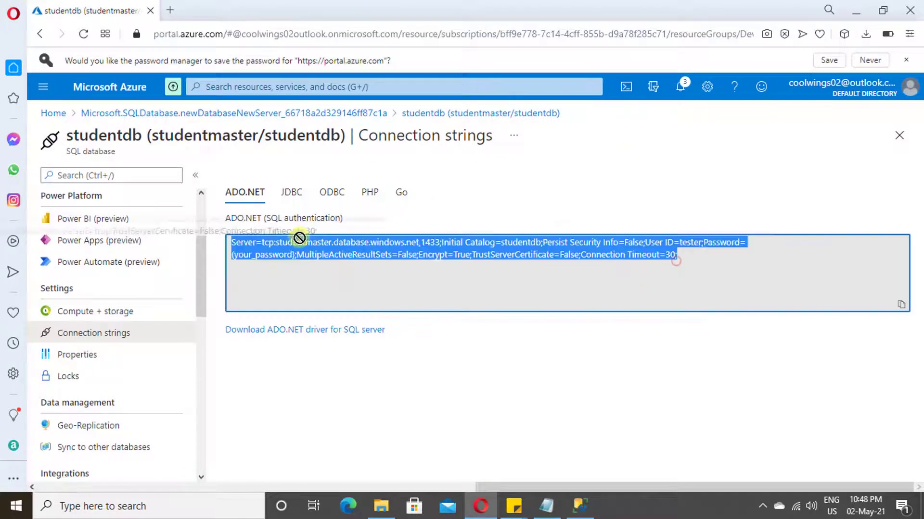
click(311, 272)
drag(238, 257, 287, 259)
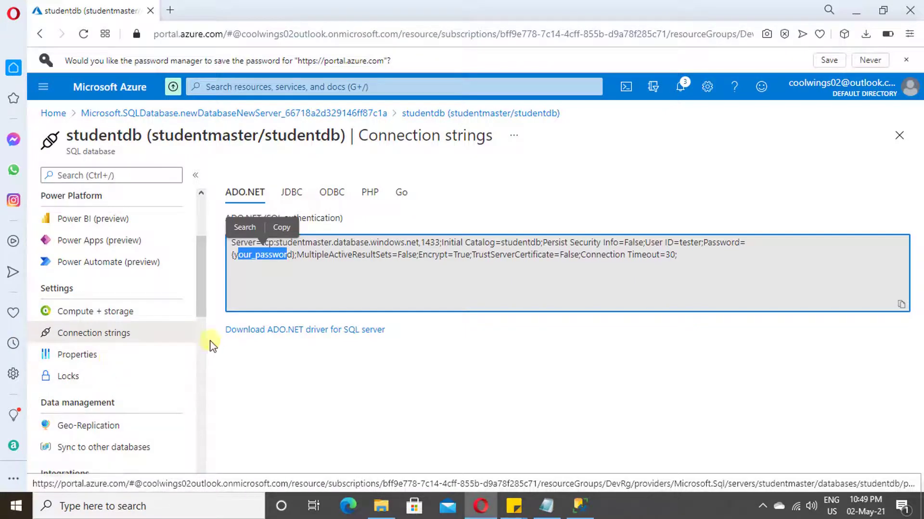
- Scroll through the database Properties, then go back to the Overview page
click(121, 348)
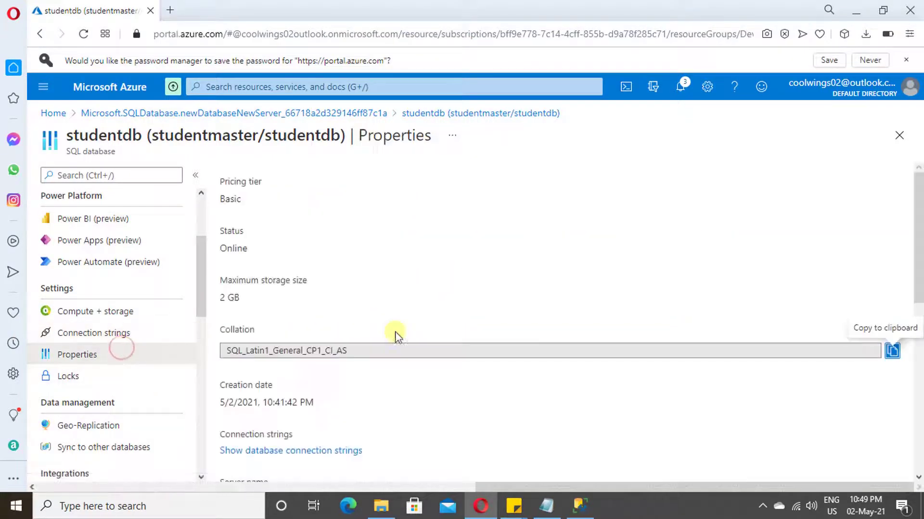
scroll(319, 303, down, 4)
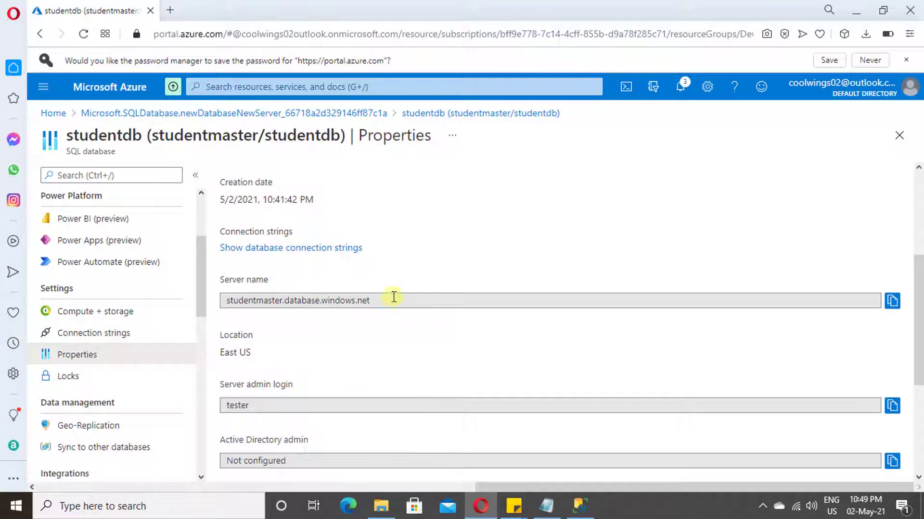
drag(392, 300, 268, 300)
scroll(279, 301, down, 3)
scroll(288, 303, down, 2)
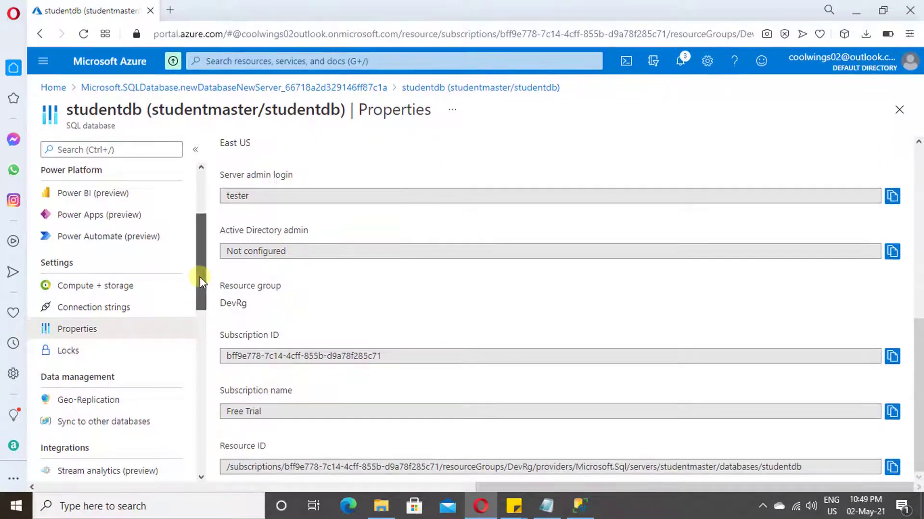
drag(200, 276, 220, 217)
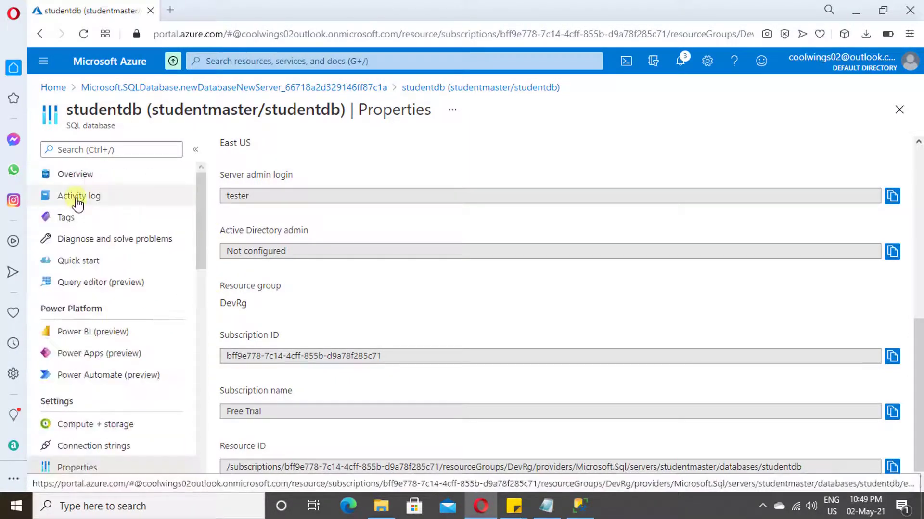
click(77, 174)
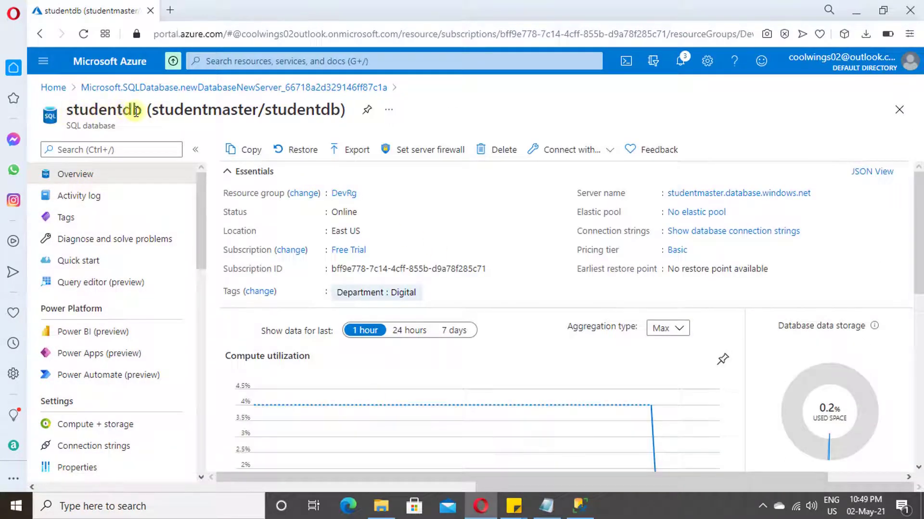
- Go from studentdb's overview to the studentmaster server's Firewalls and virtual networks page
drag(140, 111, 38, 111)
click(410, 270)
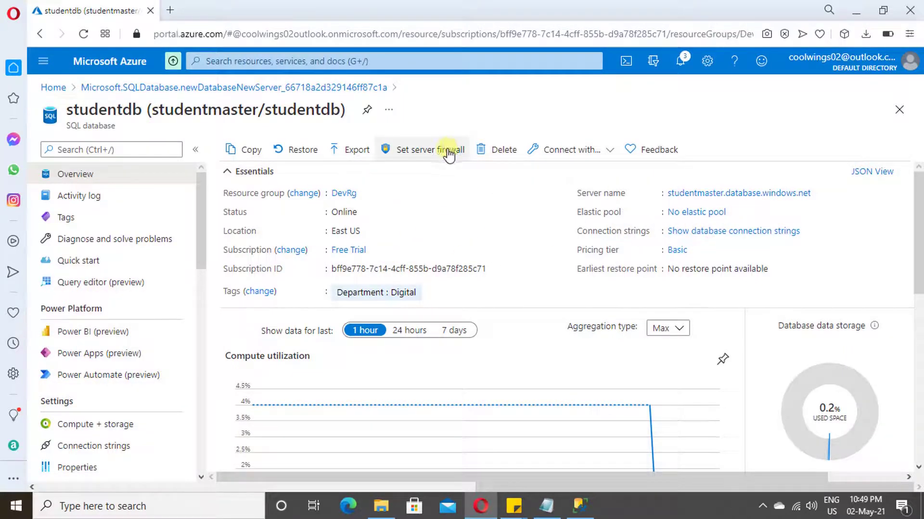
click(740, 197)
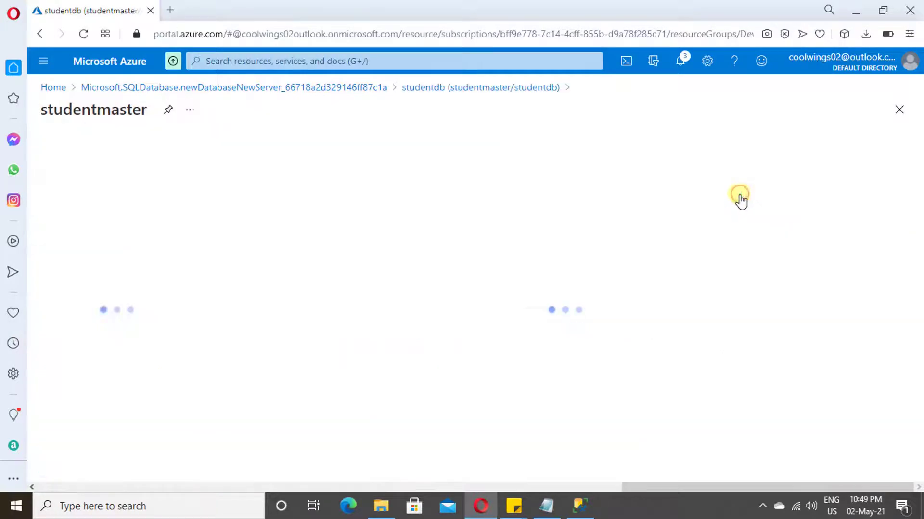
scroll(151, 385, down, 4)
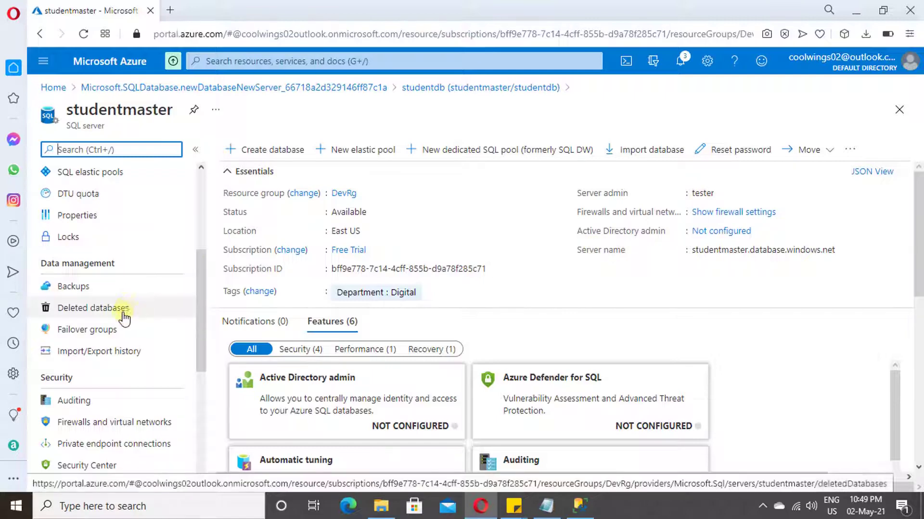
scroll(142, 395, down, 1)
click(134, 355)
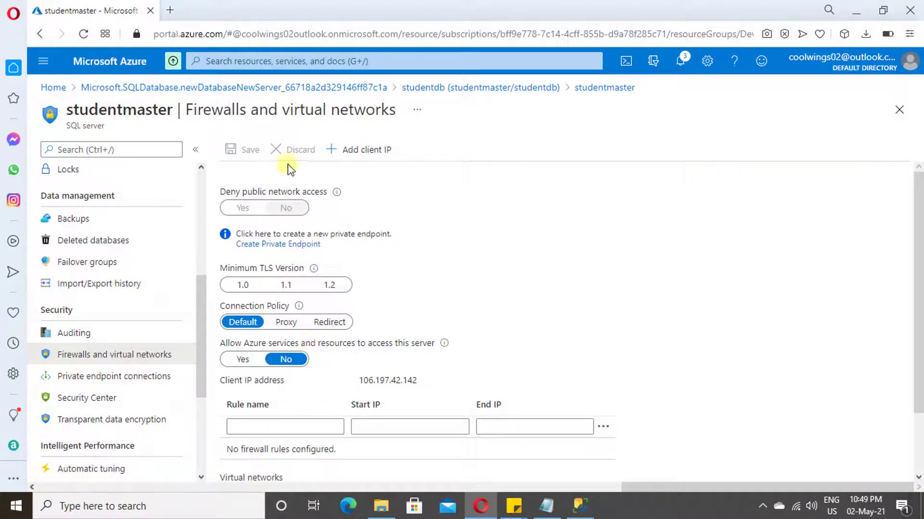
scroll(451, 368, down, 1)
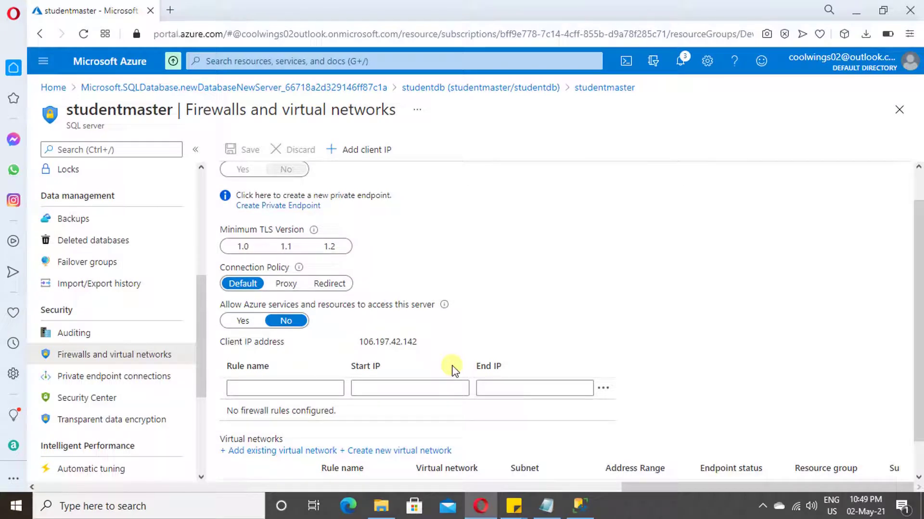
scroll(409, 372, down, 1)
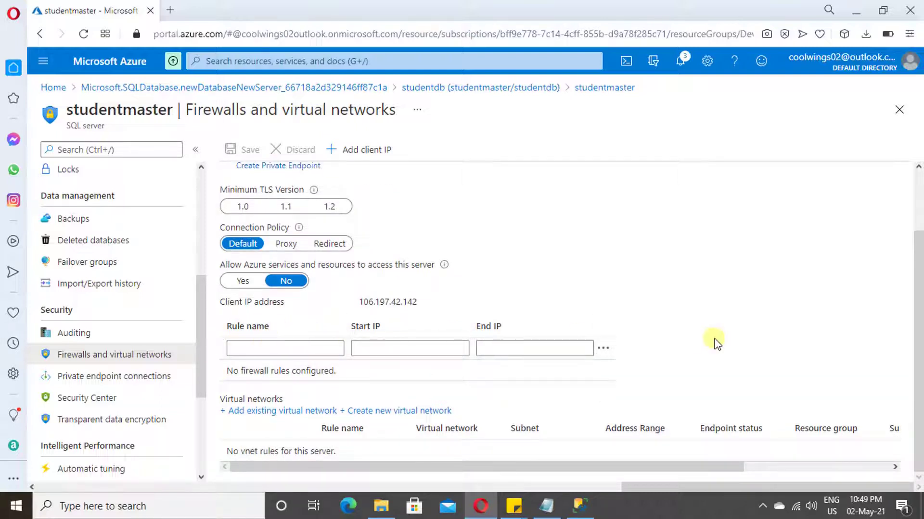
click(373, 150)
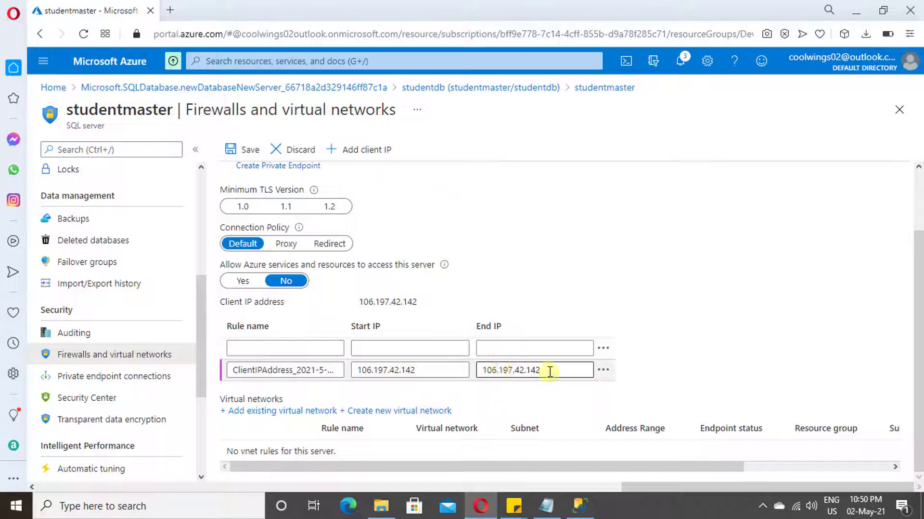
click(243, 150)
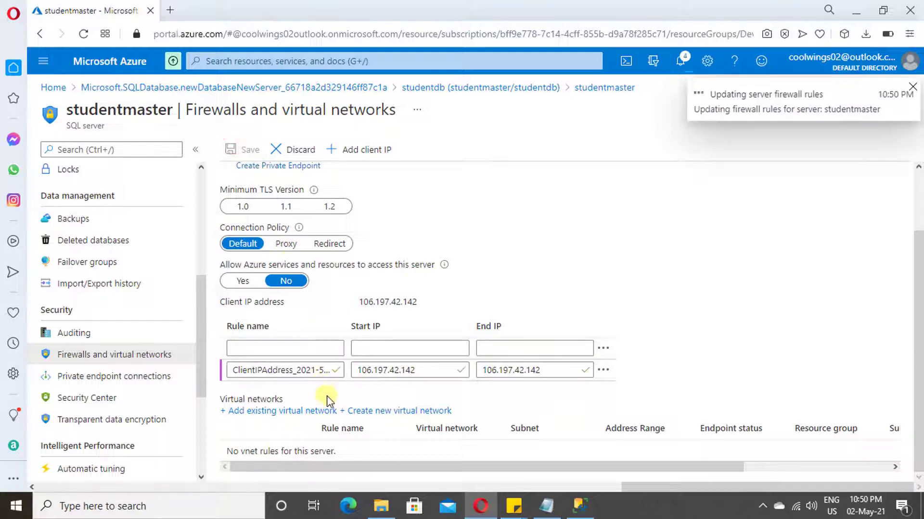
- In a new browser tab, go to portal.azure.com and open studentdb's Query editor (preview)
click(170, 11)
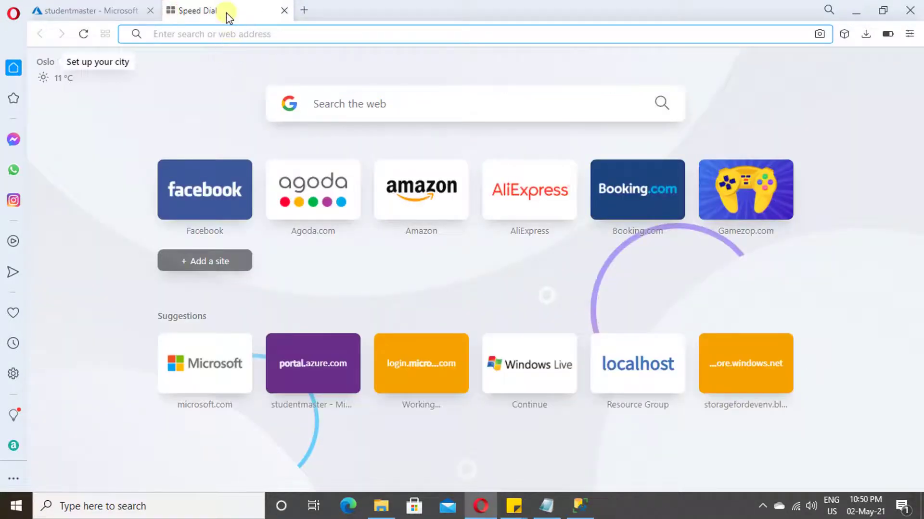
text(portal.azure.com)
key(Return)
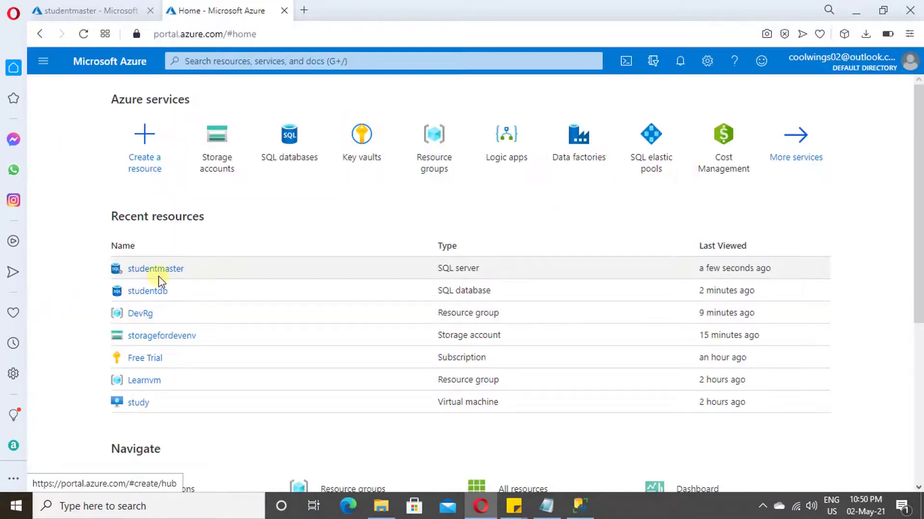
click(148, 292)
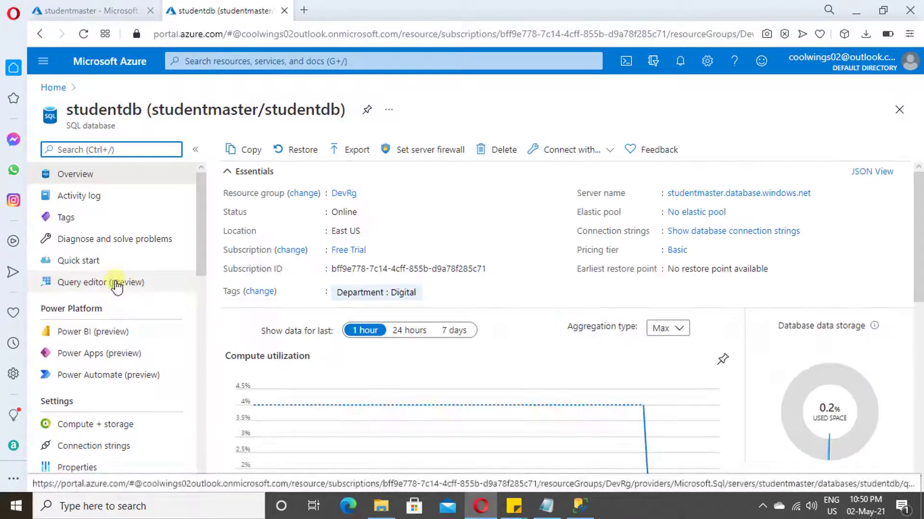
click(117, 283)
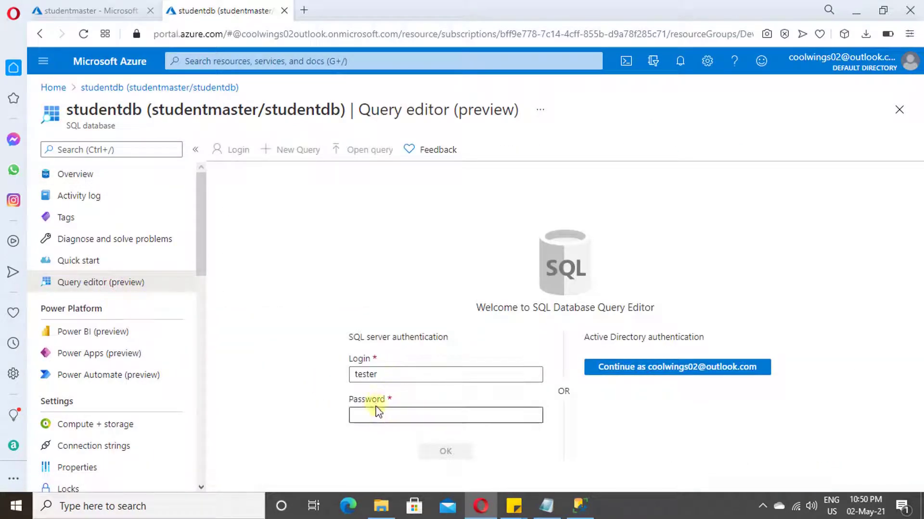
- Sign in to the studentdb query editor with the account password
click(380, 418)
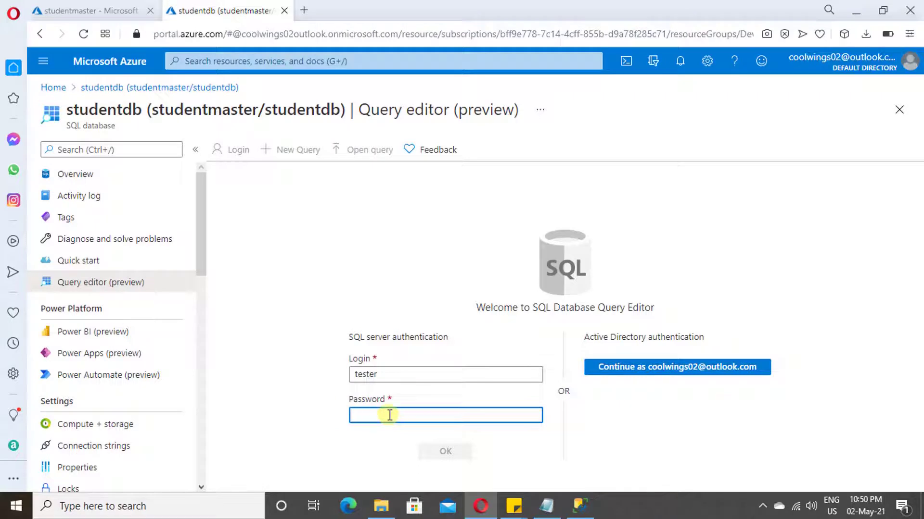
text(••)
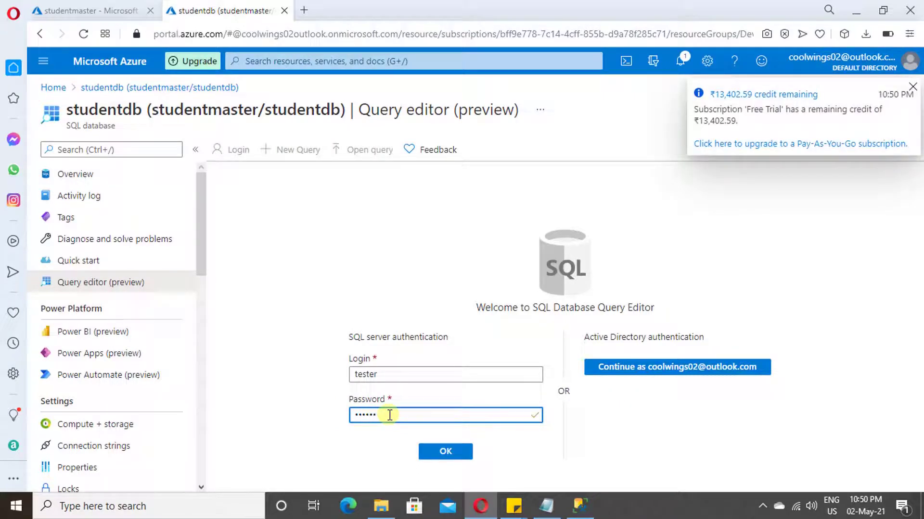
text(••••••)
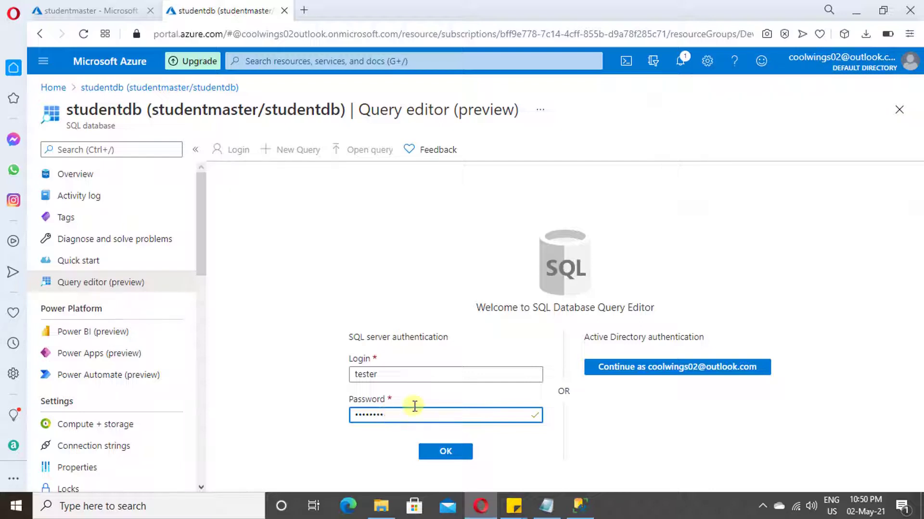
click(455, 455)
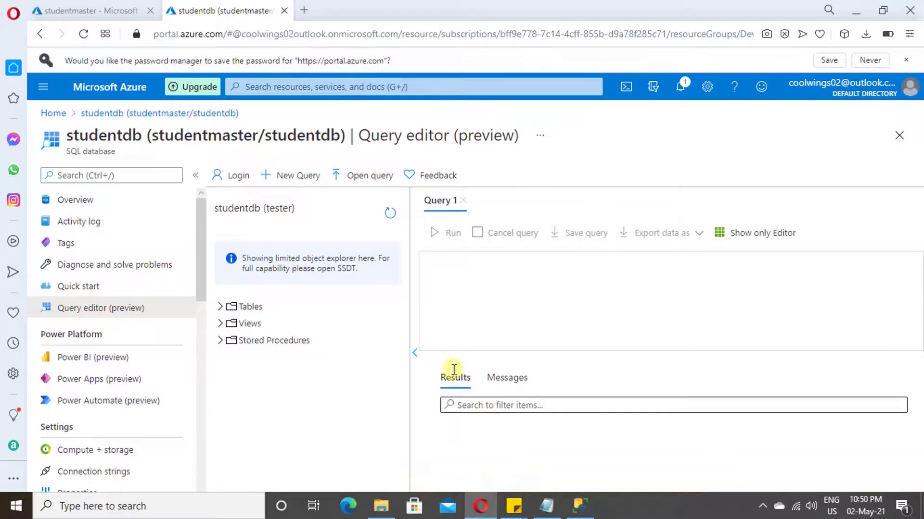
- Expand Tables and Views, then put the cursor on line 1 of the query pane
click(220, 306)
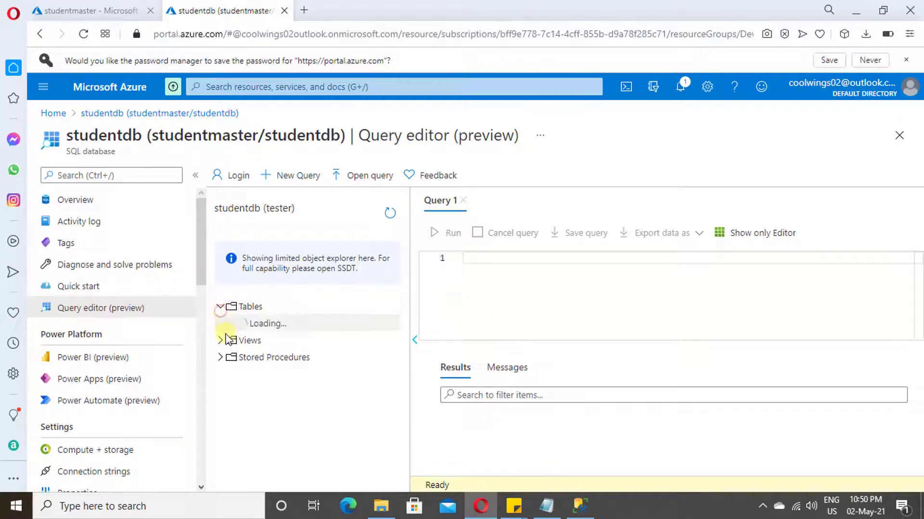
click(221, 324)
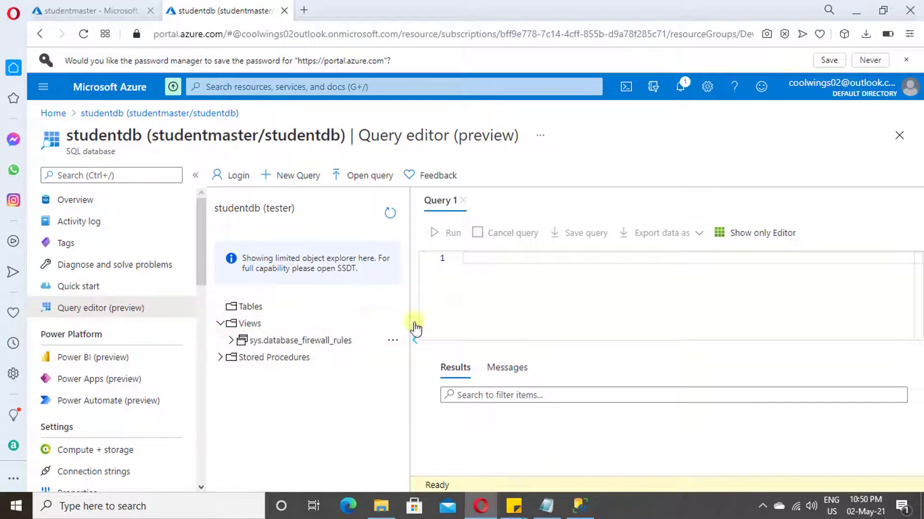
click(518, 271)
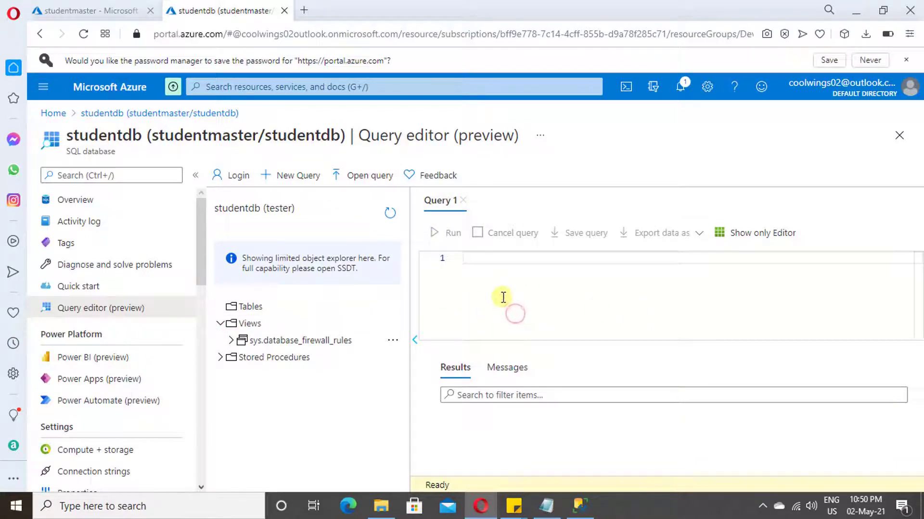
click(646, 300)
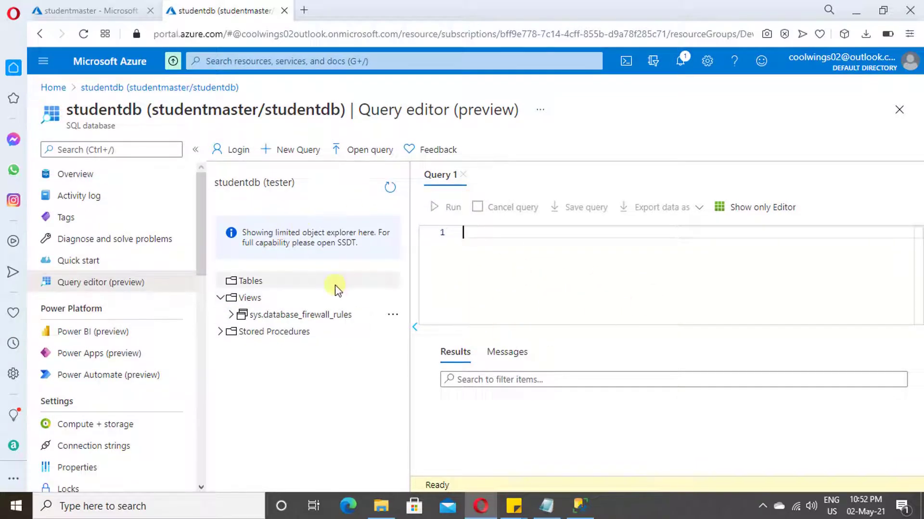
- Copy the saved CREATE TABLE student script from the Notepad notes
click(546, 506)
click(357, 357)
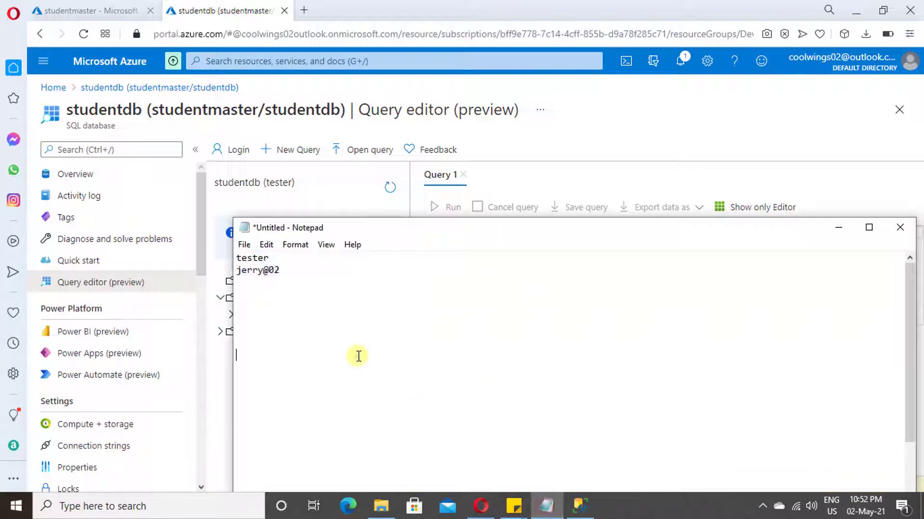
scroll(374, 370, down, 5)
drag(569, 230, 558, 49)
click(262, 342)
key(shift+Up)
key(shift+Up)
key(shift+Up)
key(shift+Up)
key(shift+Up)
key(shift+Up)
key(ctrl+c)
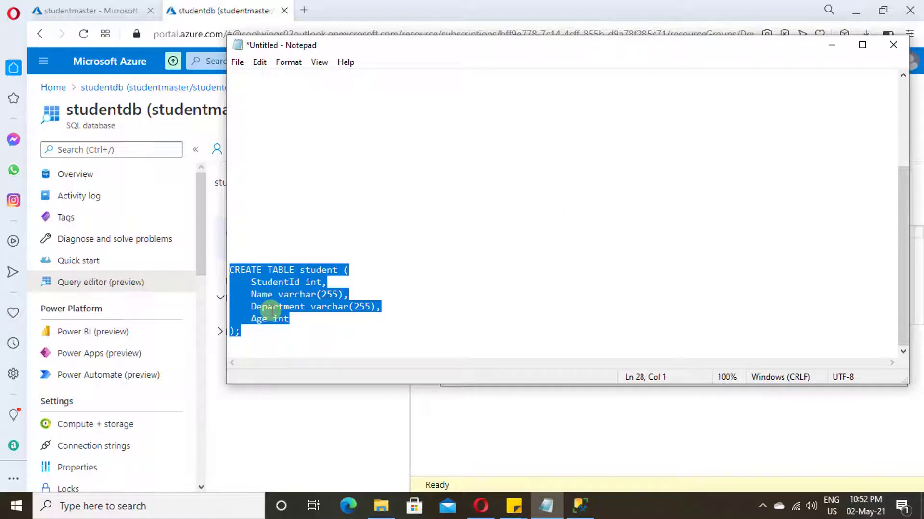
- Paste the script into Query 1 and run it to create the student table
click(831, 46)
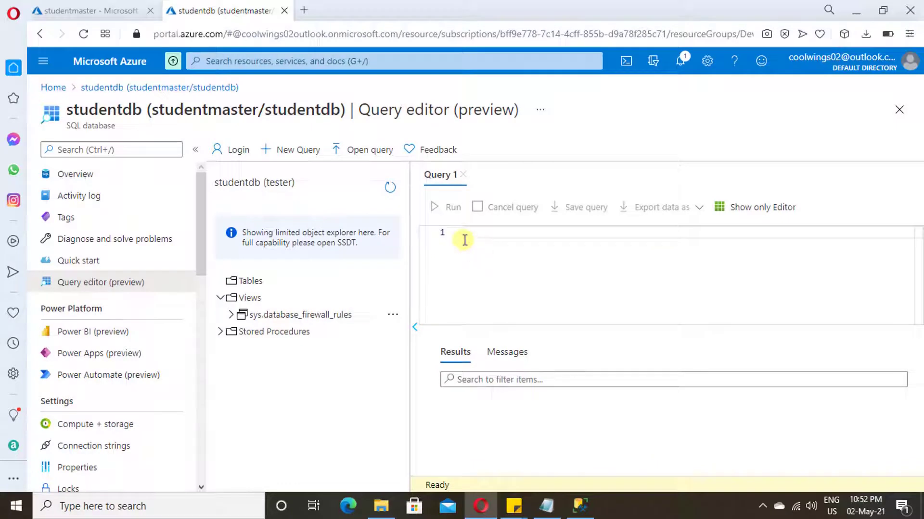
key(ctrl+v)
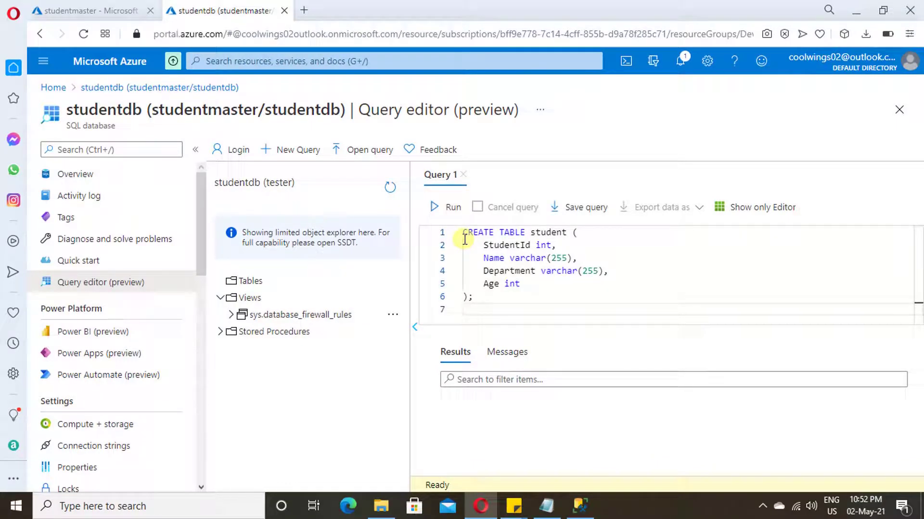
click(450, 207)
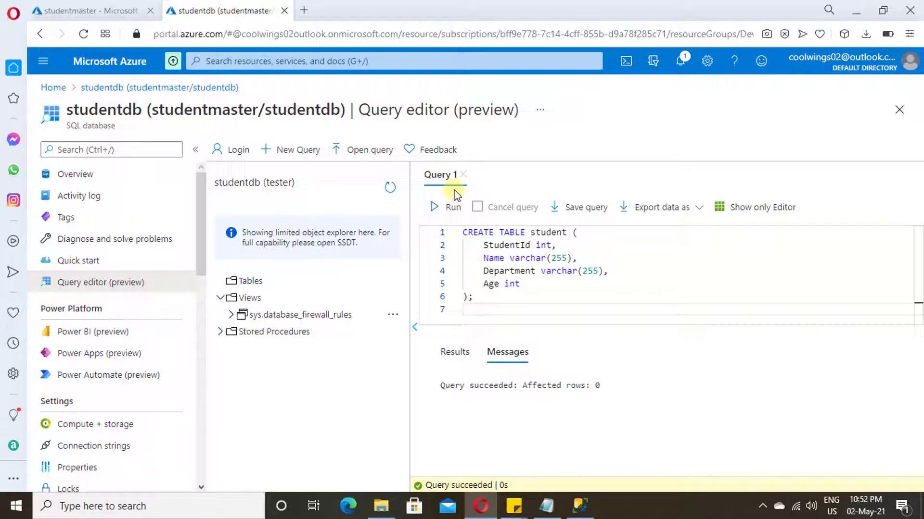
key(ctrl+a)
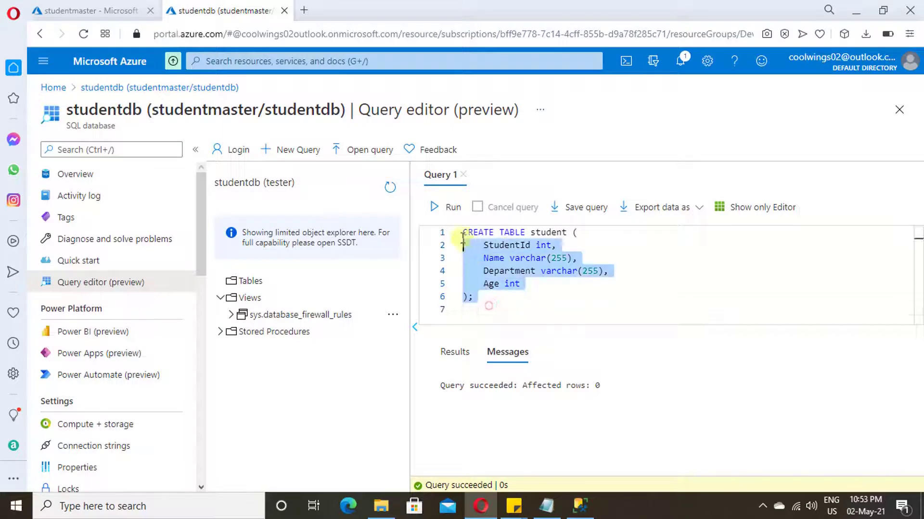
- Run select * from dbo.student and view the empty Results grid with its four columns
text(sele)
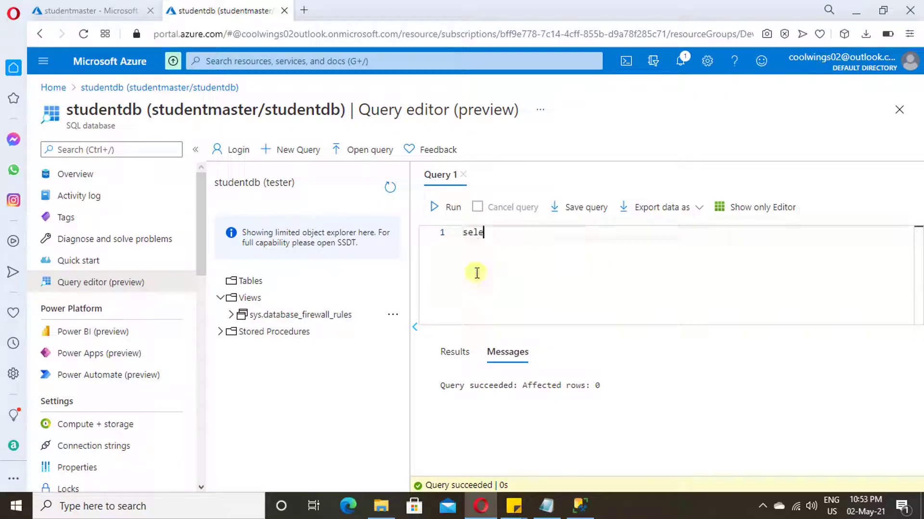
text(ct * from dbo.student)
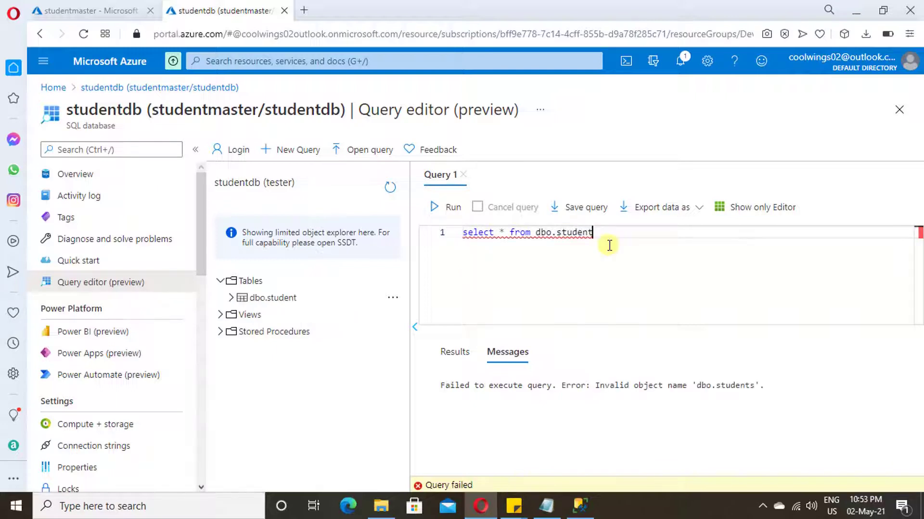
click(446, 198)
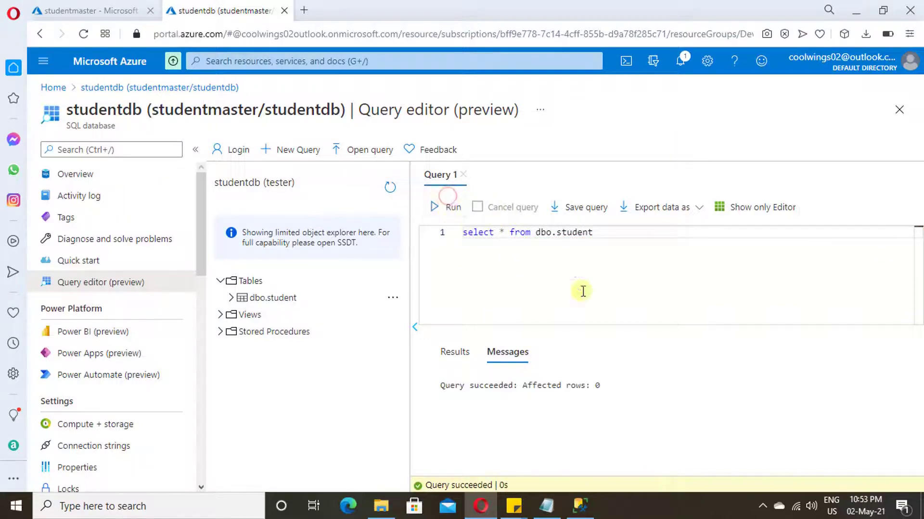
click(455, 353)
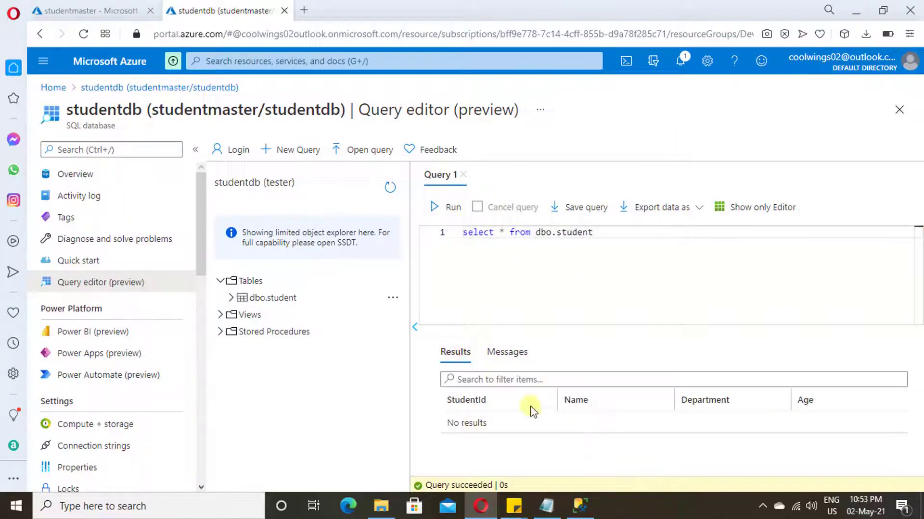
click(605, 267)
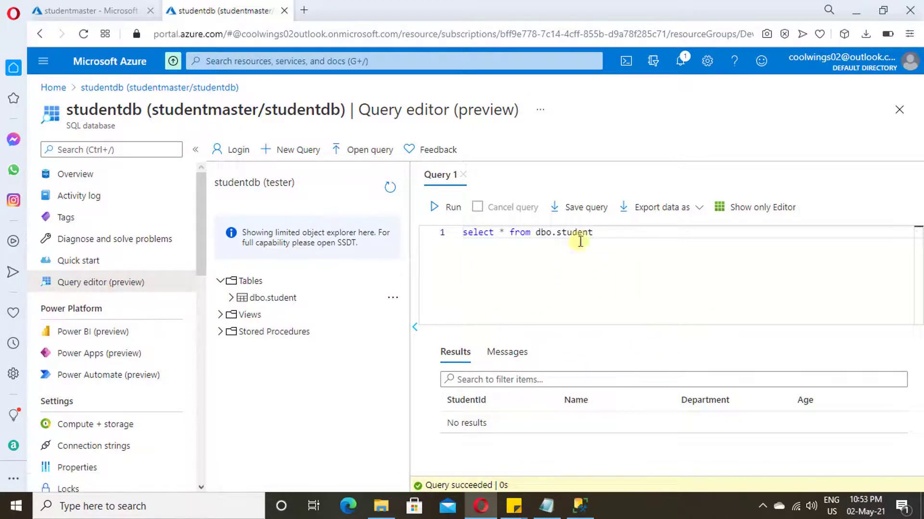
- Return to the studentdb Overview, discarding query edits, and copy server name studentmaster.database.windows.net
mouse_move(587, 513)
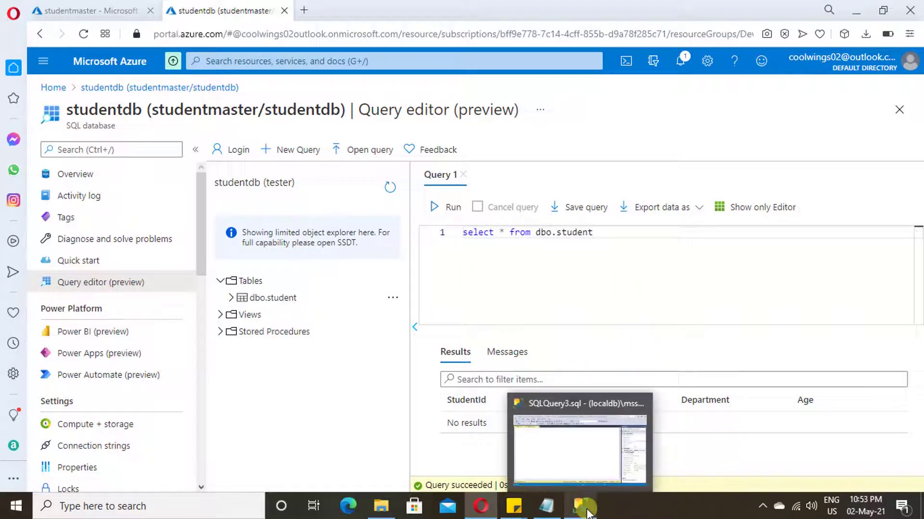
click(541, 289)
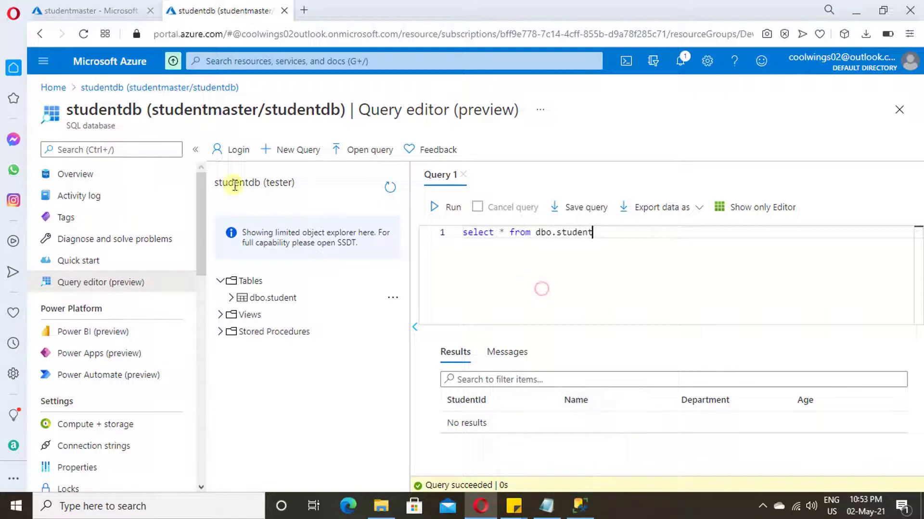
click(98, 174)
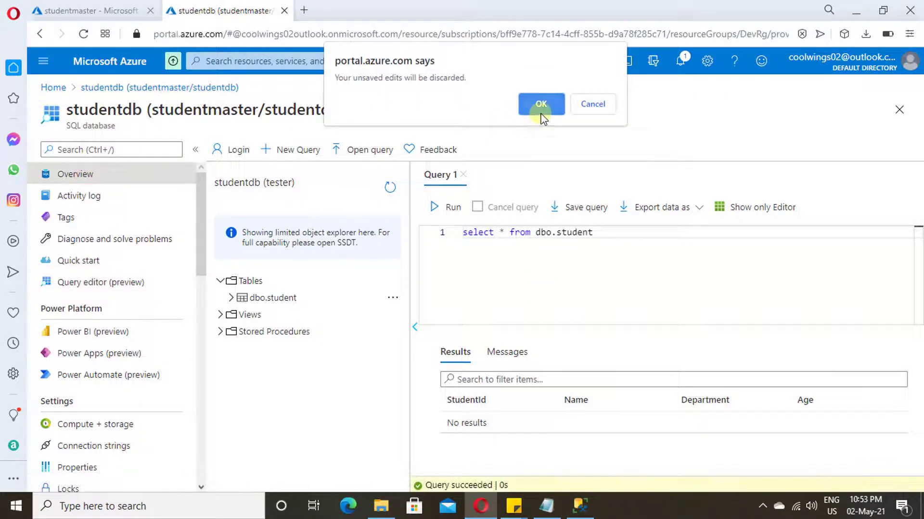
click(541, 106)
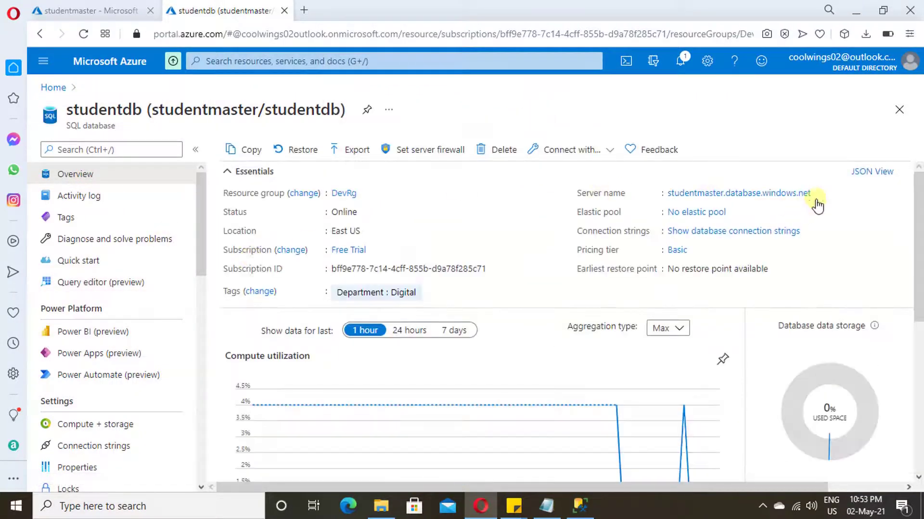
mouse_move(817, 194)
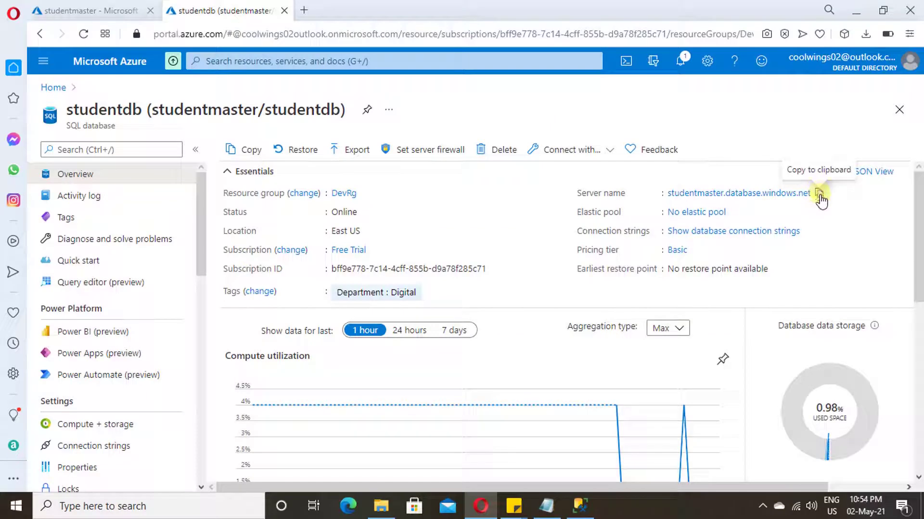
click(820, 196)
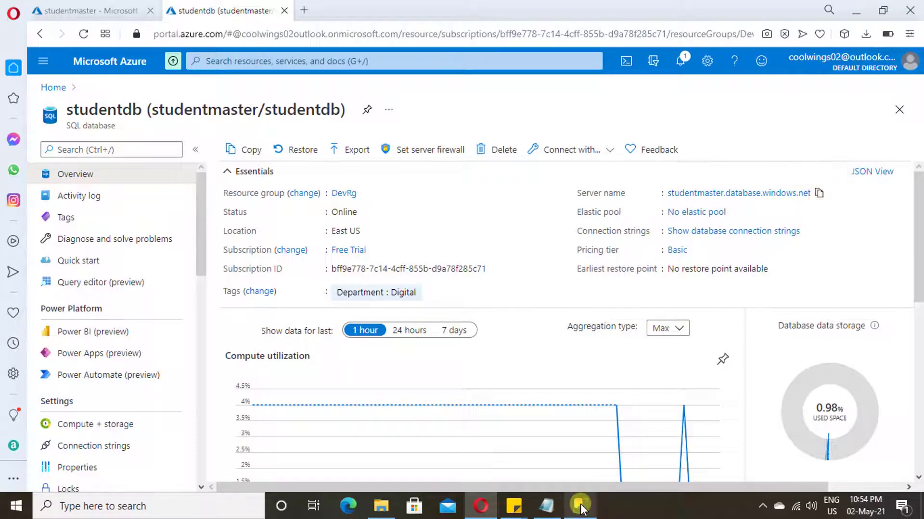
click(581, 506)
- Connect to studentmaster.database.windows.net with SQL Server Authentication, entering the login and password
key(ctrl+v)
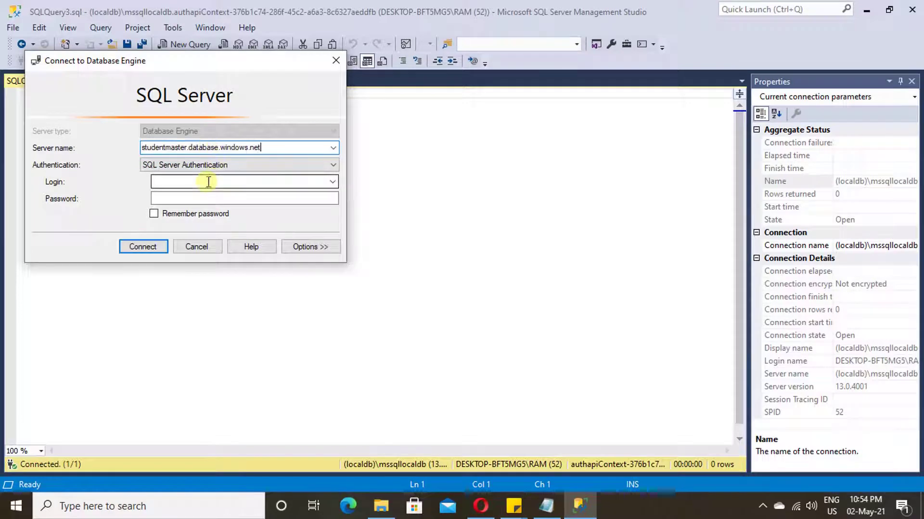
click(206, 181)
text(t)
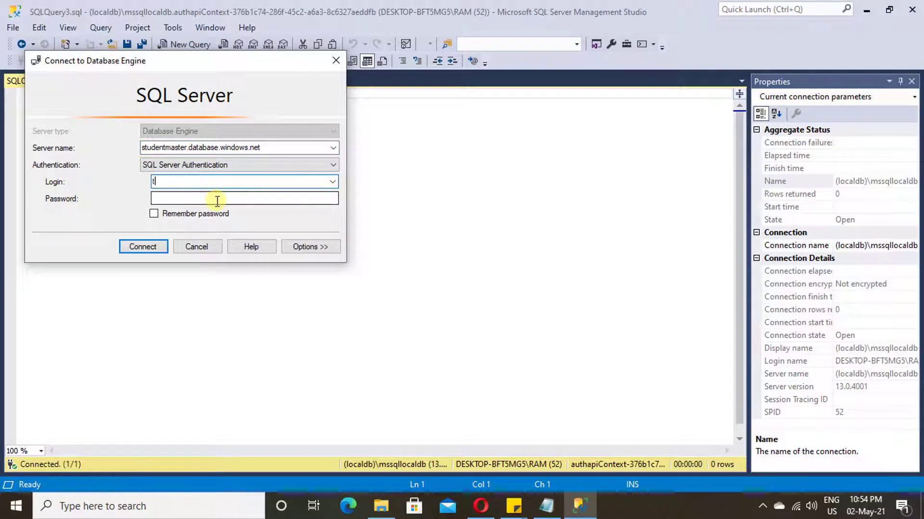
text(ester)
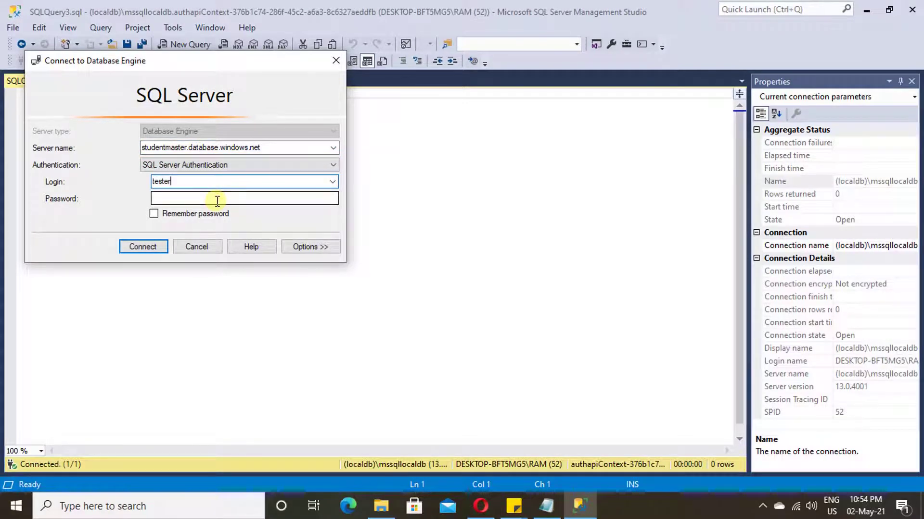
click(217, 201)
text(****)
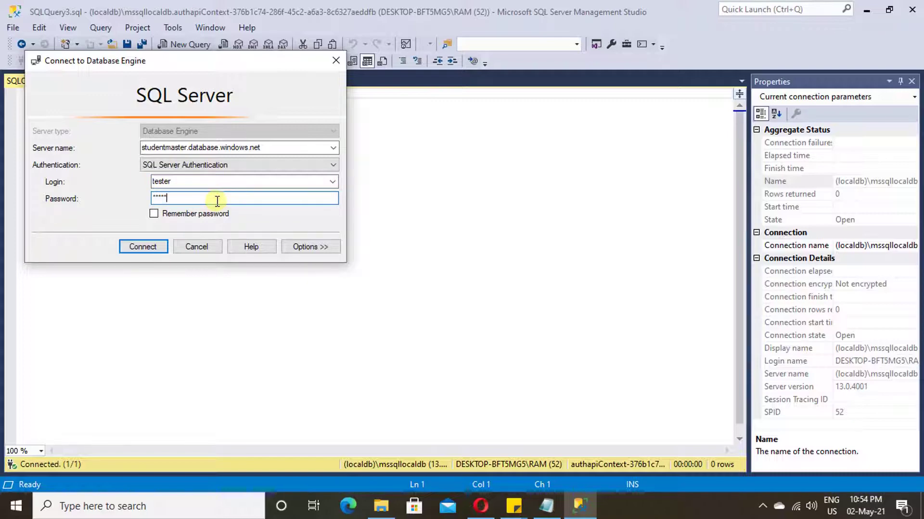
text(*)
click(158, 249)
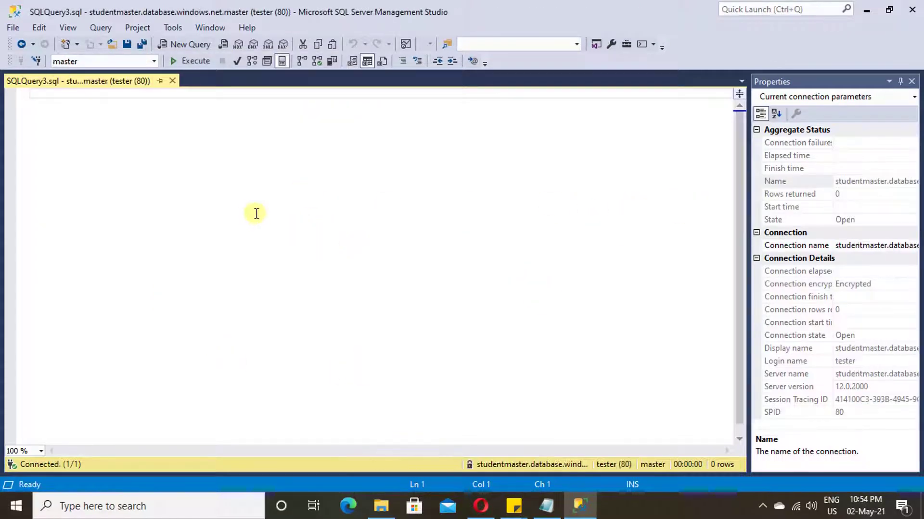
- Switch to studentdb and run select * from student, correcting the table name, returning 0 rows
click(156, 62)
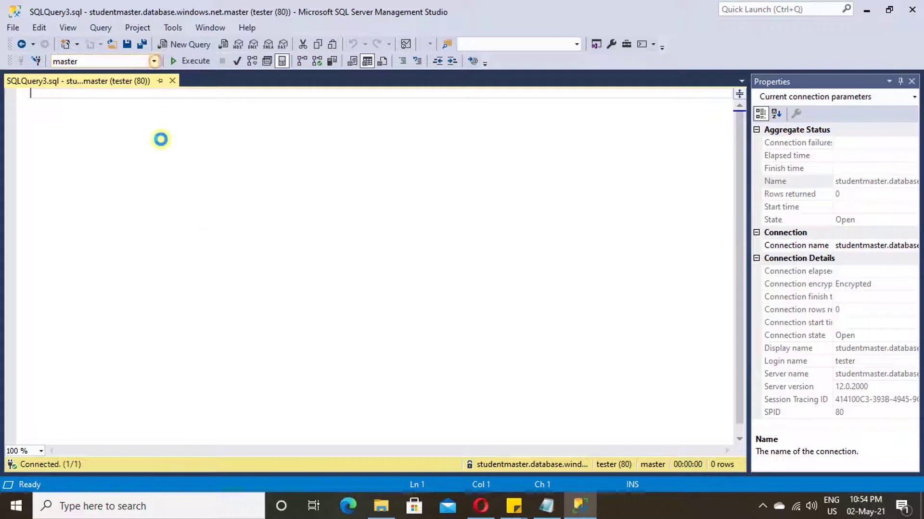
click(74, 88)
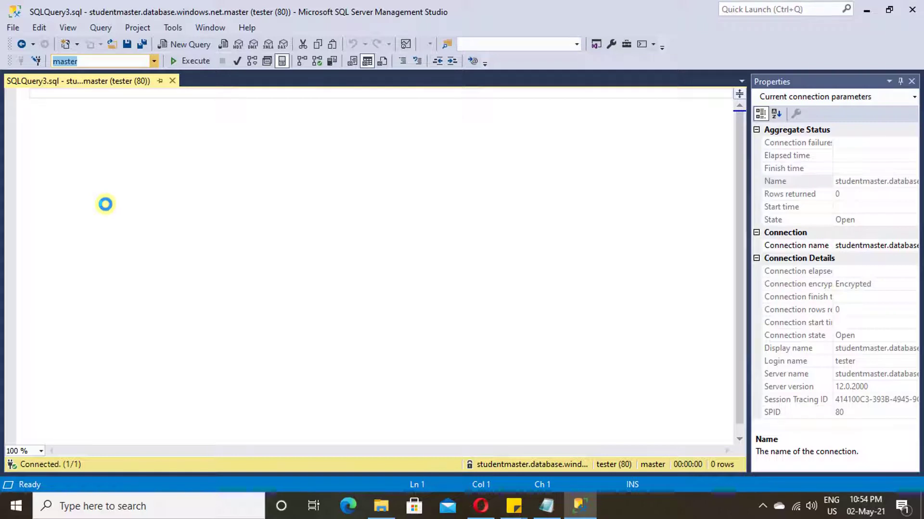
text(select * from students)
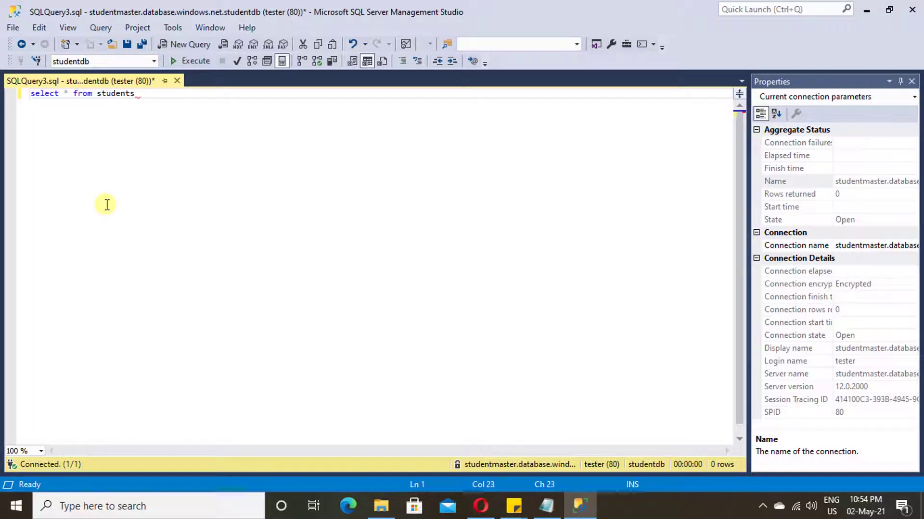
click(189, 61)
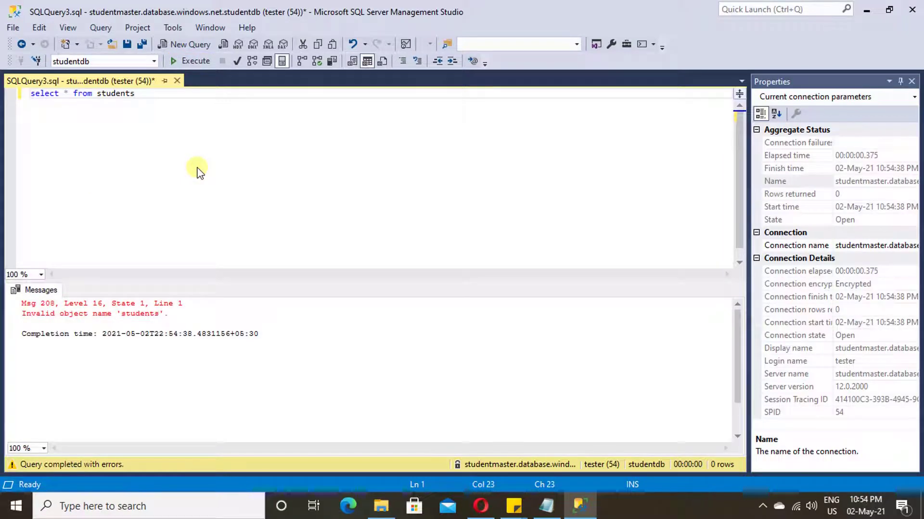
key(BackSpace)
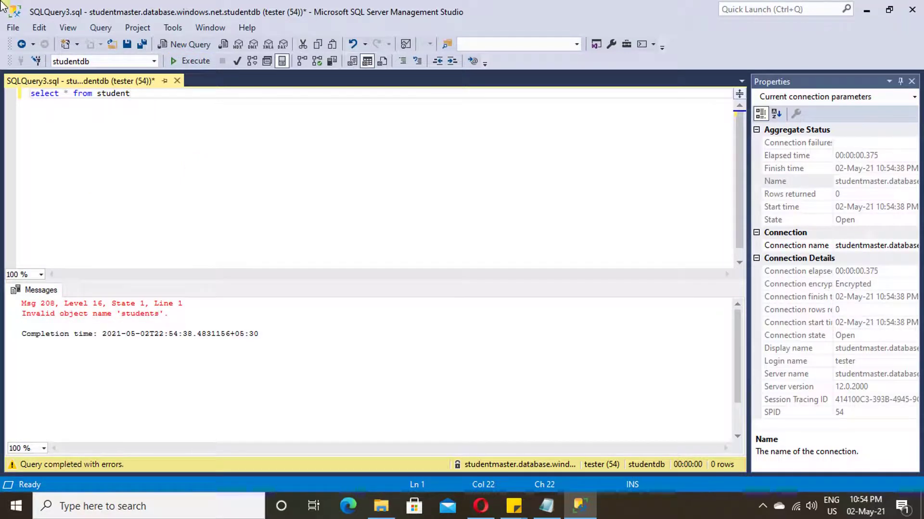
click(197, 61)
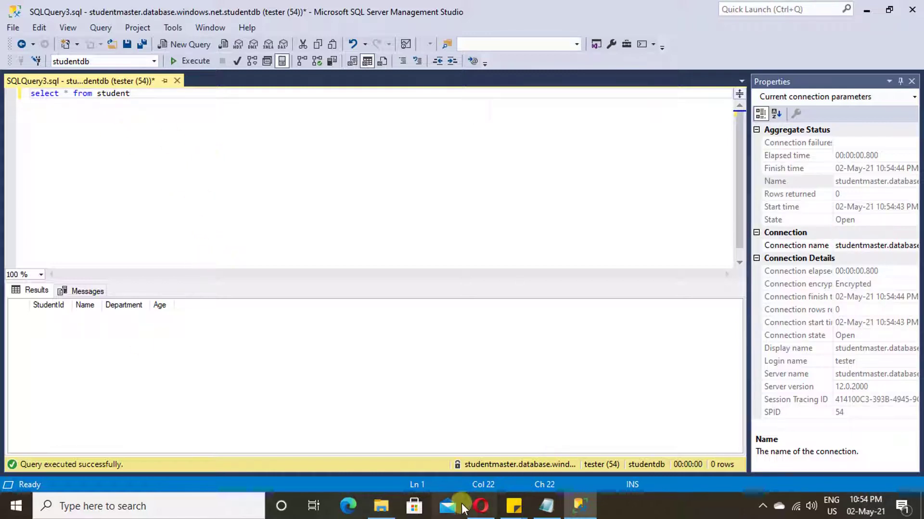
click(482, 508)
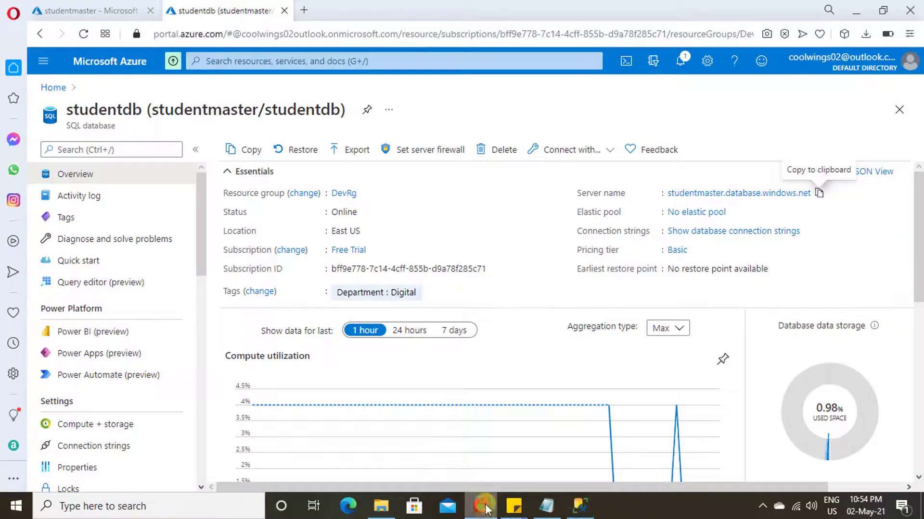